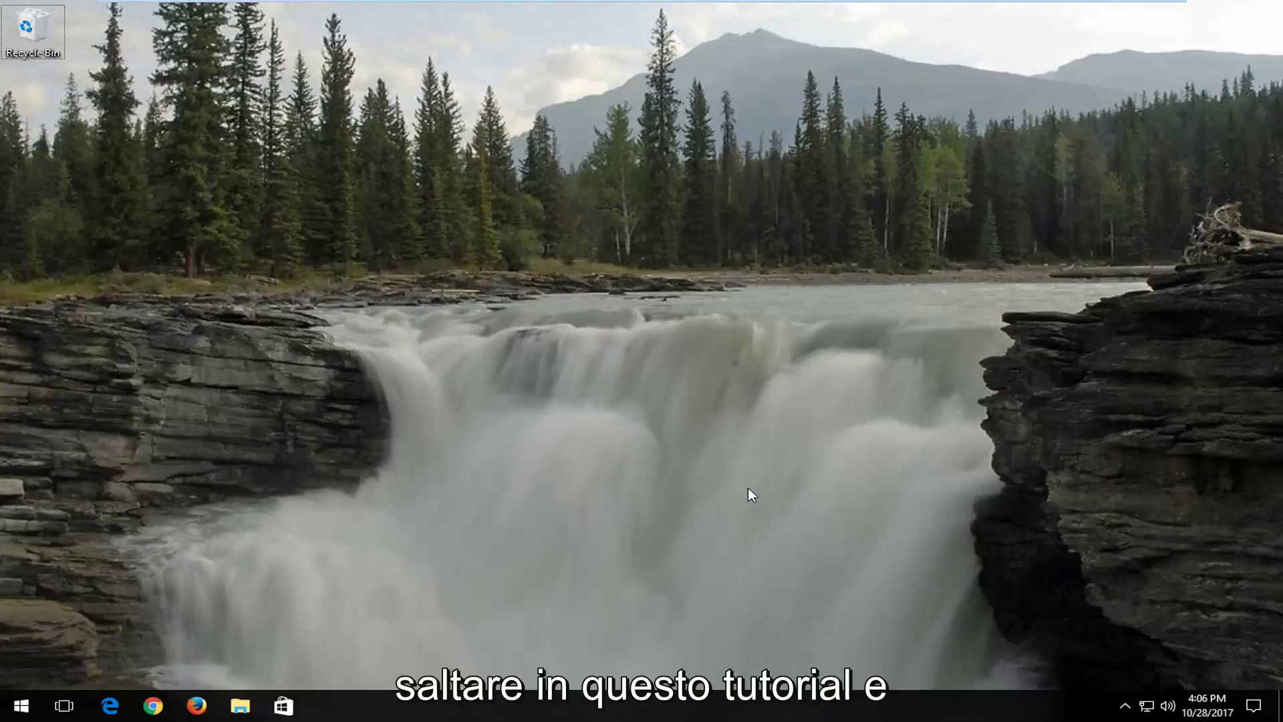
# Search the Start menu for 'control panel', replacing the earlier 'add dev' query
pyautogui.click(10, 712)
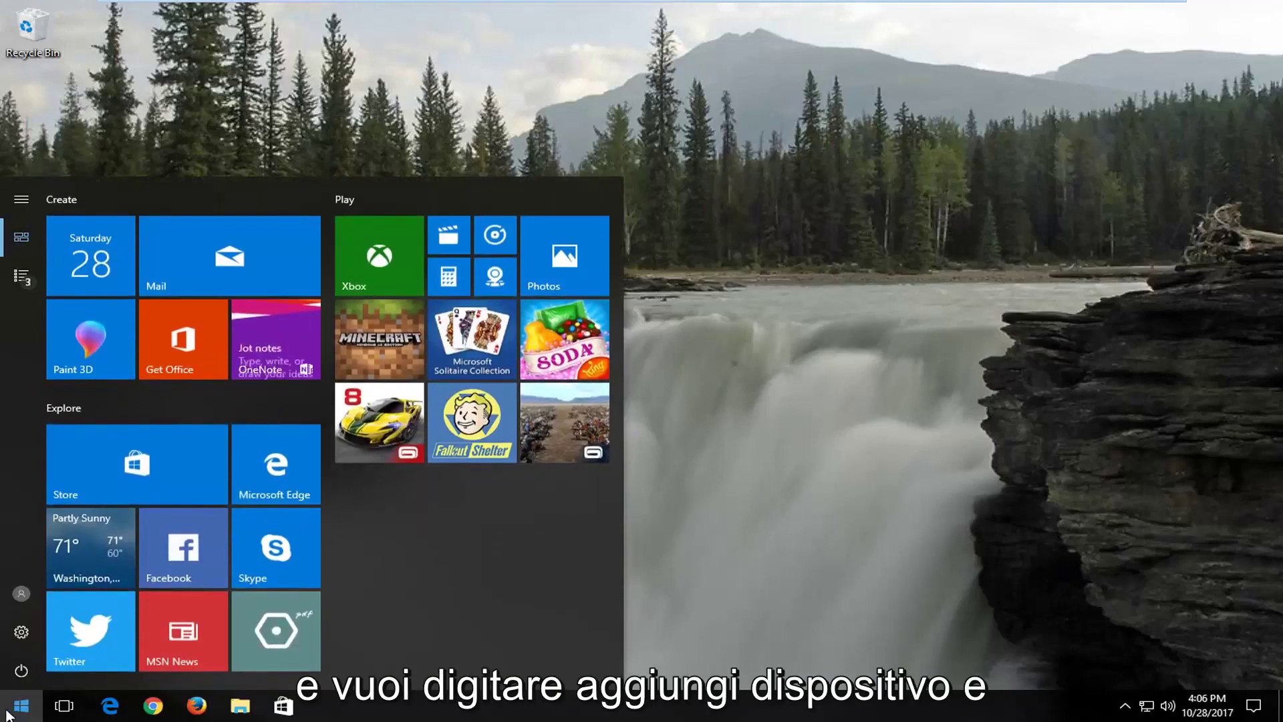
pyautogui.write('add device')
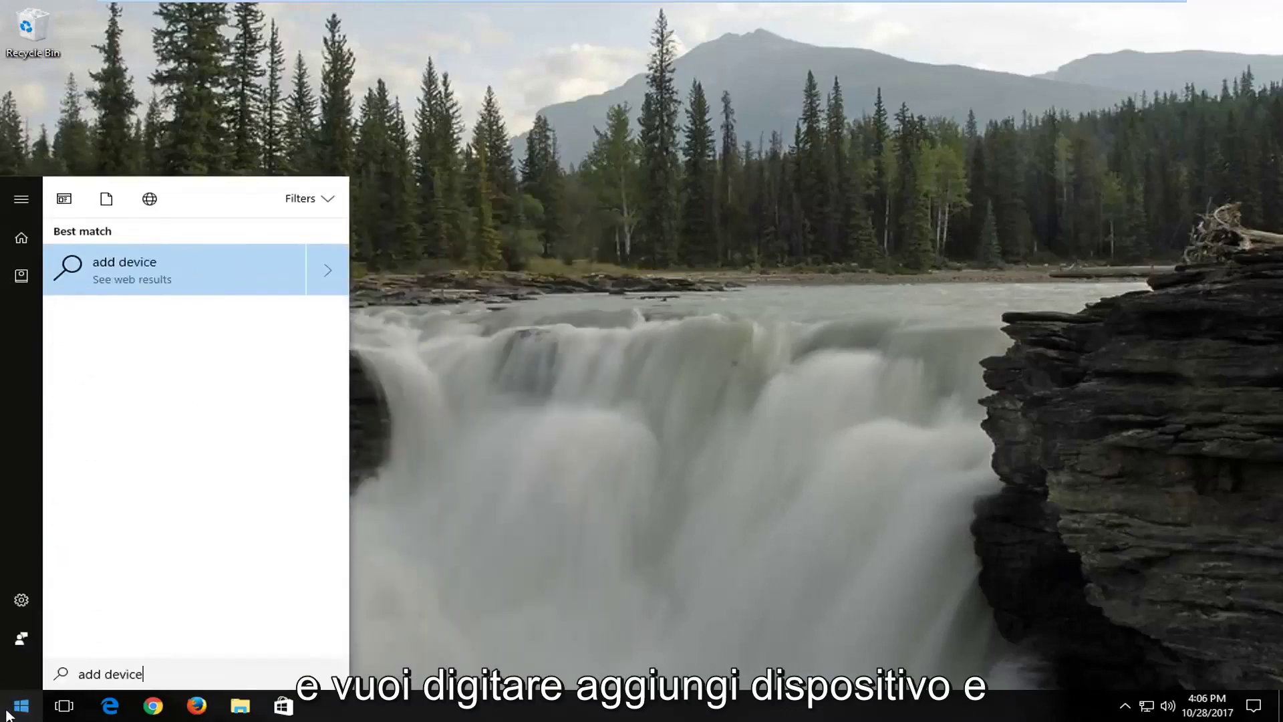
pyautogui.hotkey('ctrl', 'a')
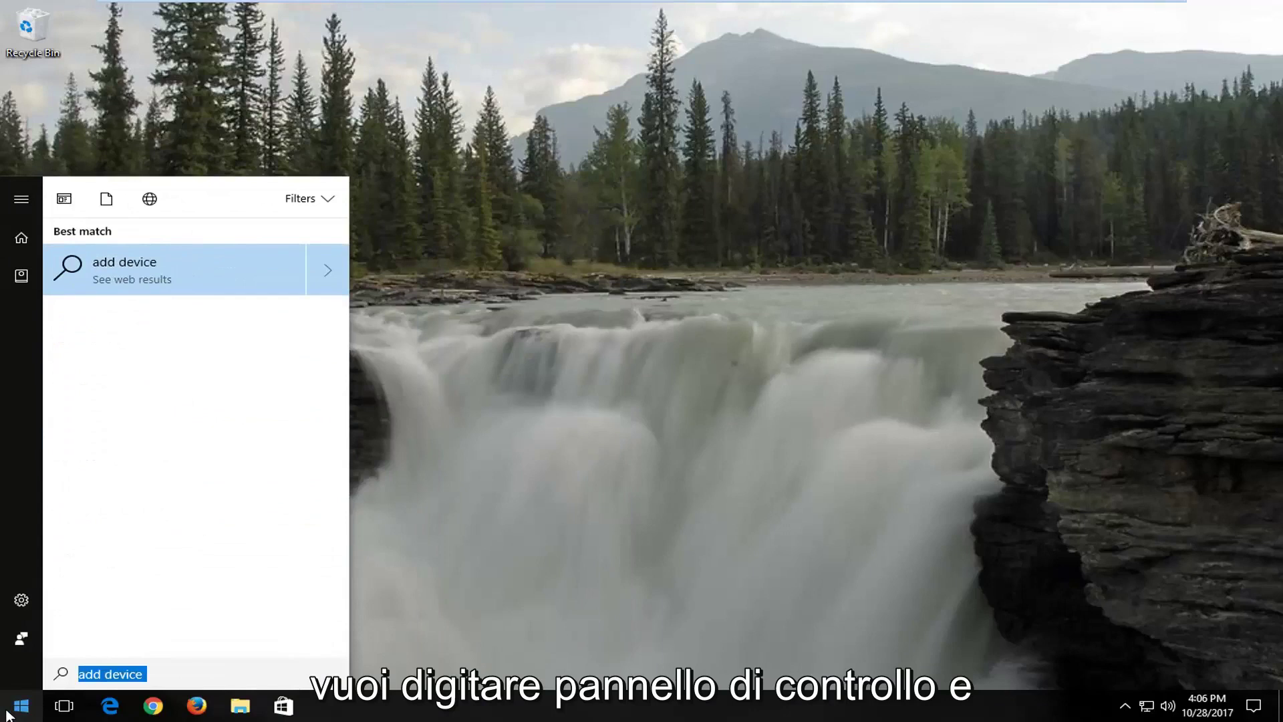
pyautogui.press('BackSpace')
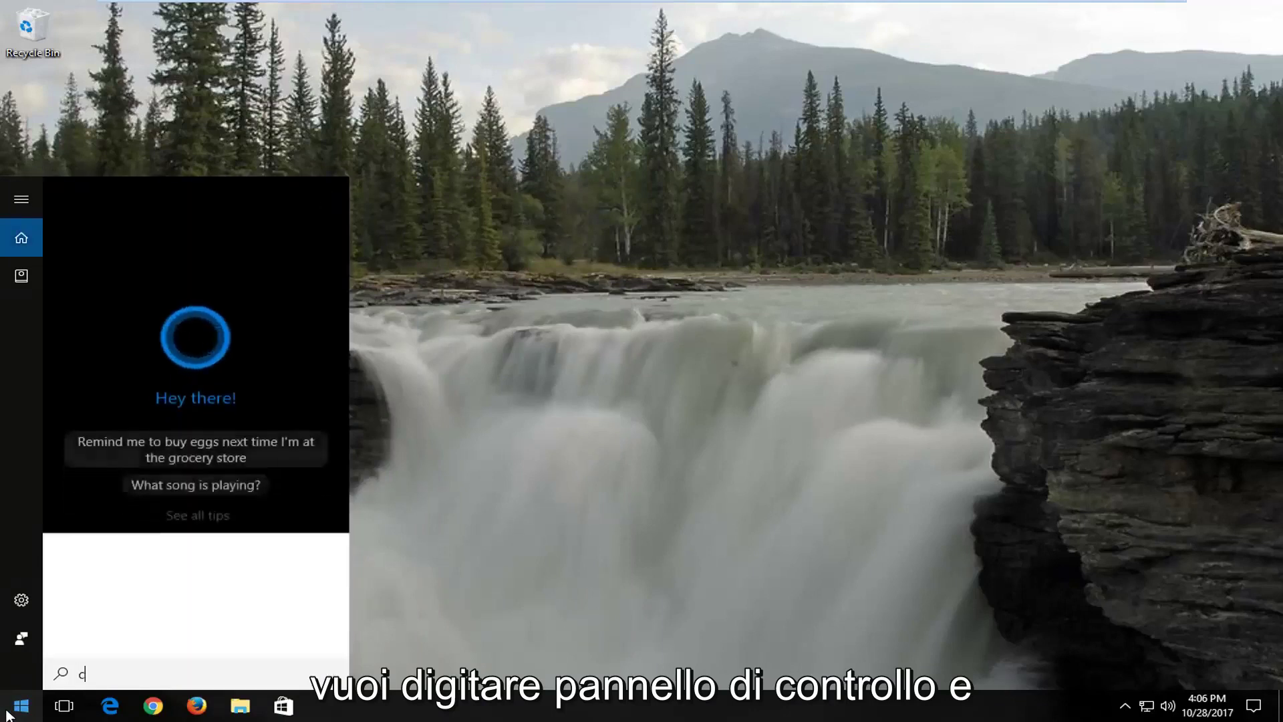
pyautogui.write('control panel')
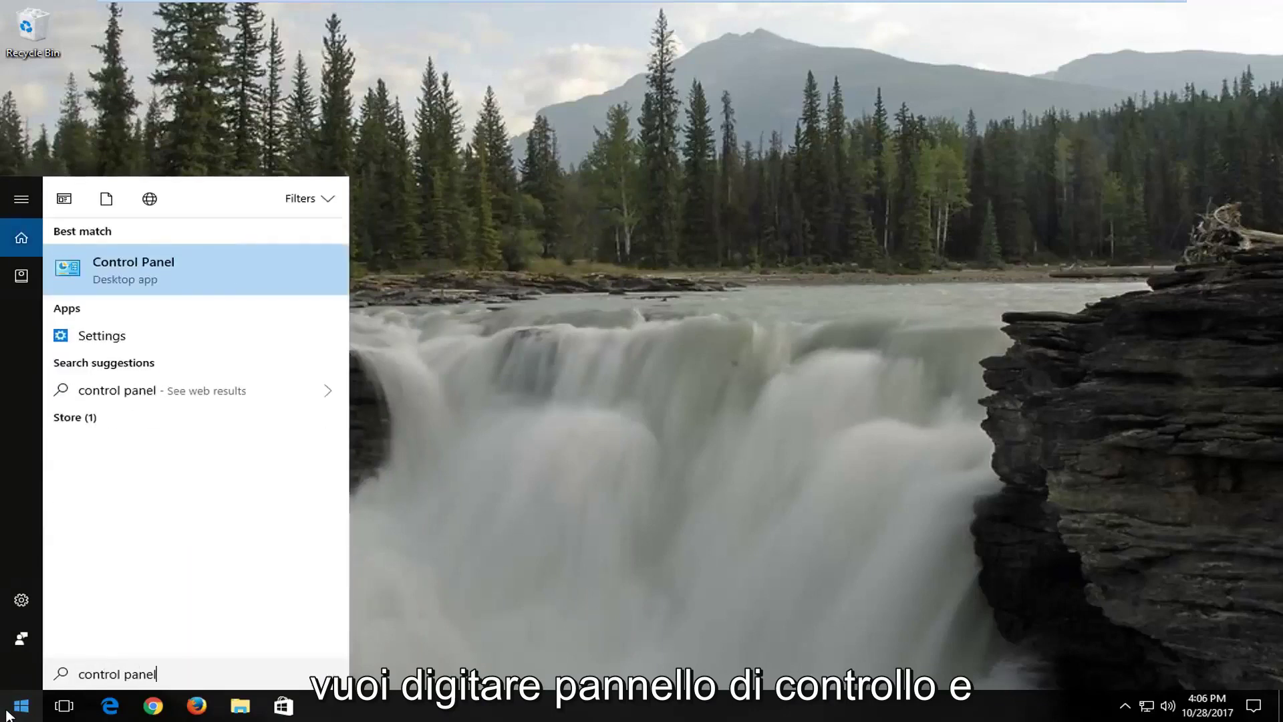
# Launch Control Panel, start Add a device, and set View by to Category
pyautogui.click(174, 271)
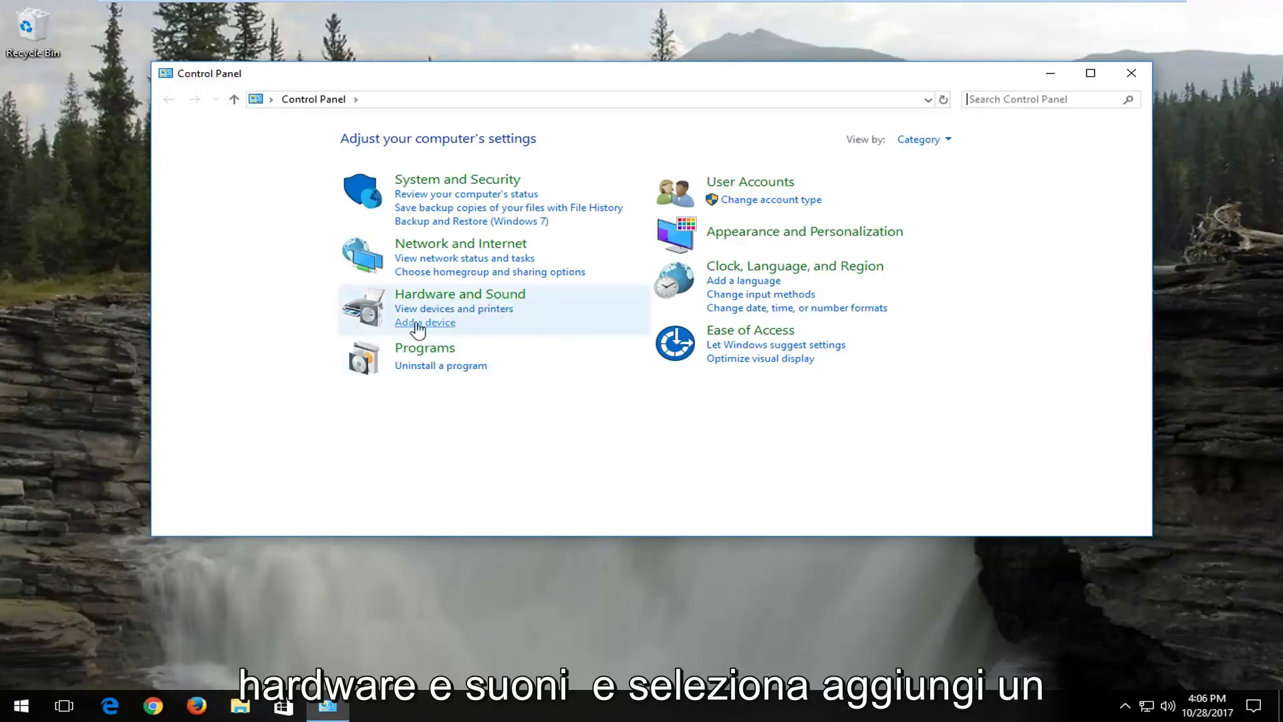
pyautogui.click(417, 330)
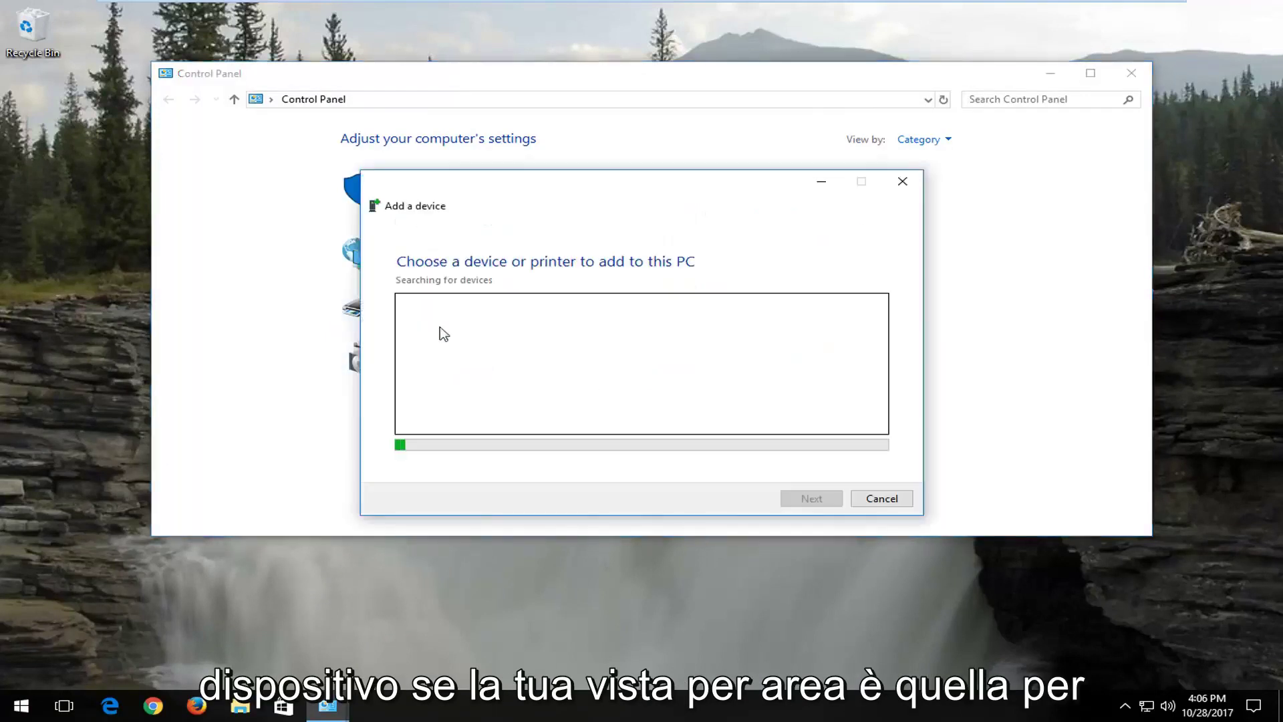
pyautogui.click(925, 140)
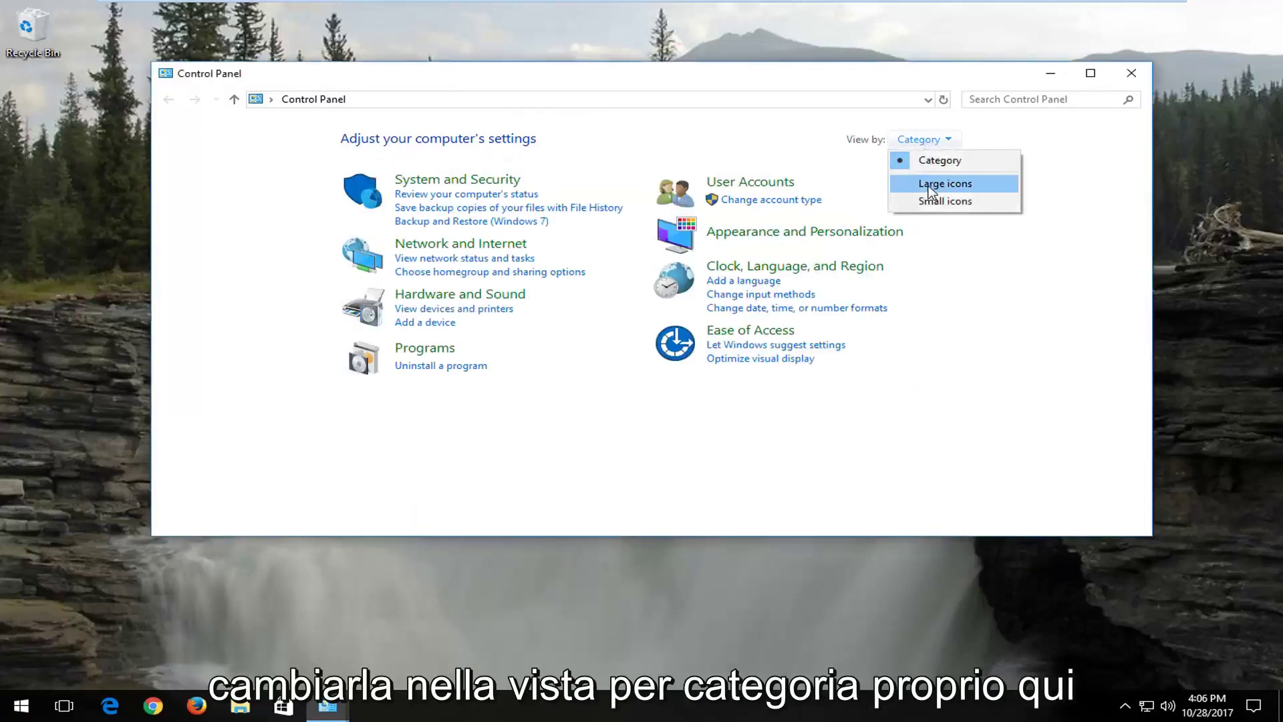
pyautogui.click(934, 167)
pyautogui.click(919, 139)
pyautogui.click(932, 181)
pyautogui.click(1039, 140)
pyautogui.click(1054, 160)
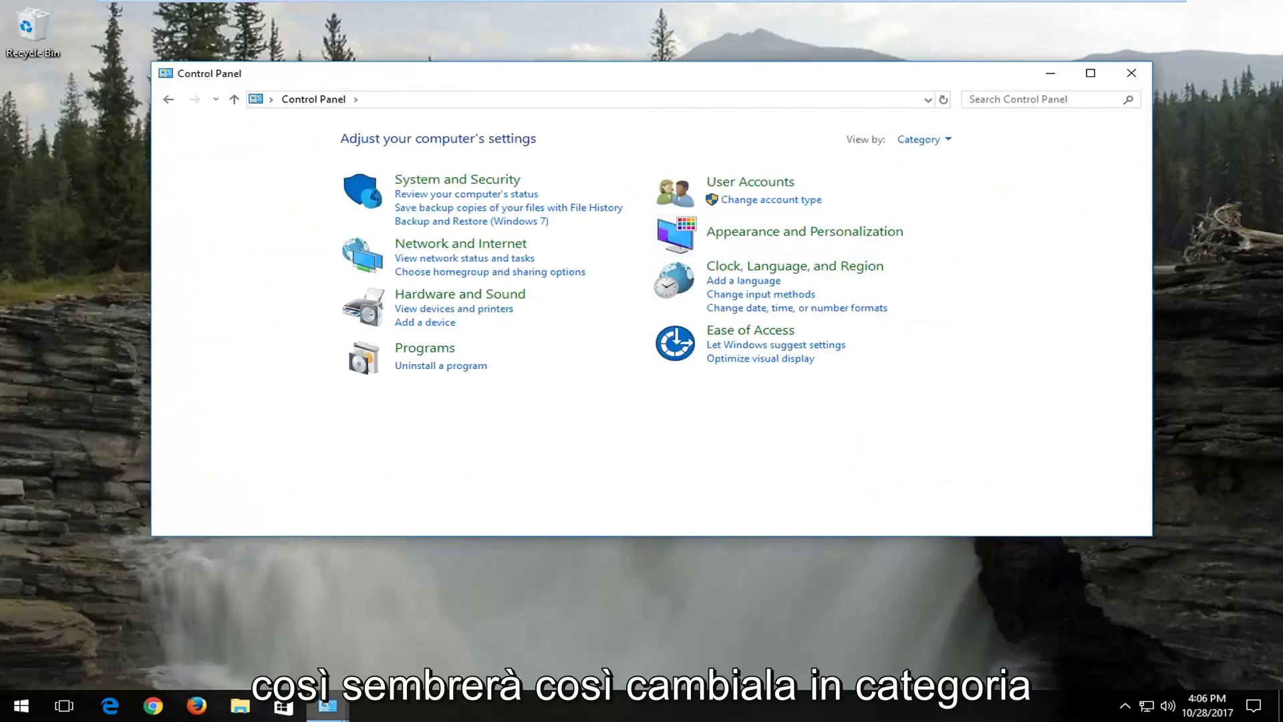
# Try the 'Not finding what you're looking for?' help, then cancel the empty device search
pyautogui.moveTo(328, 705)
pyautogui.click(409, 639)
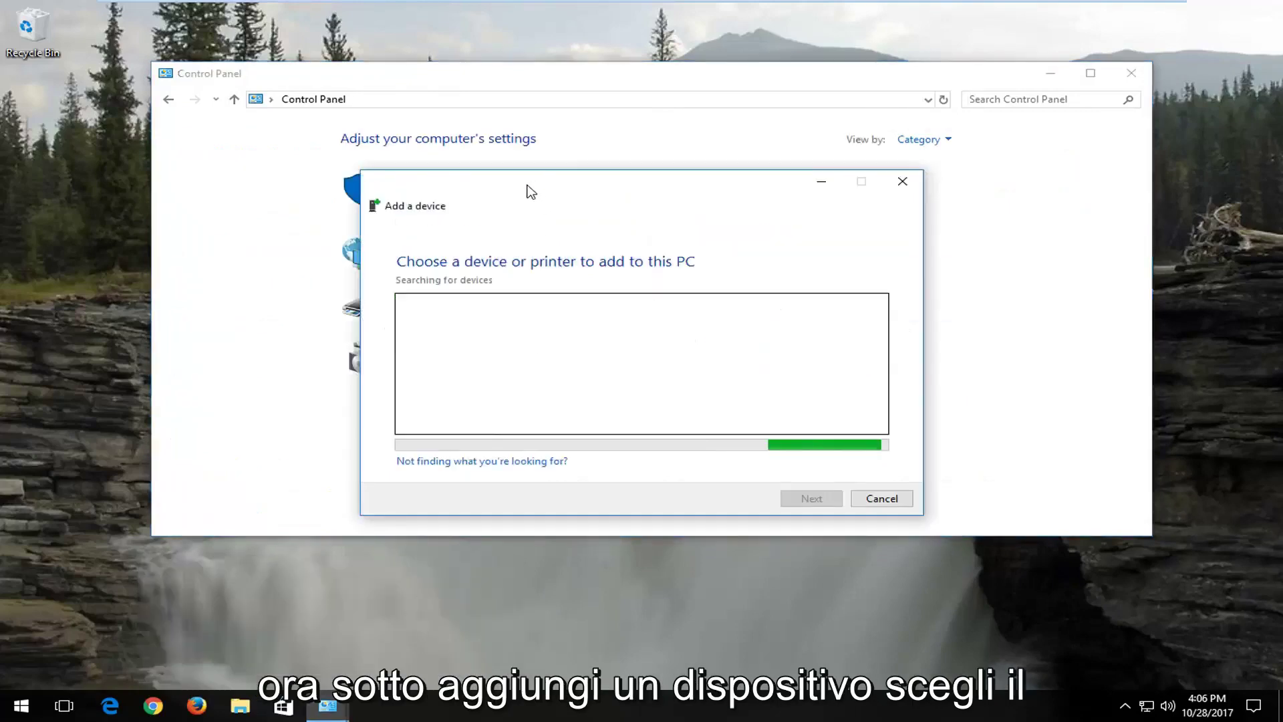
pyautogui.moveTo(527, 192); pyautogui.dragTo(506, 144)
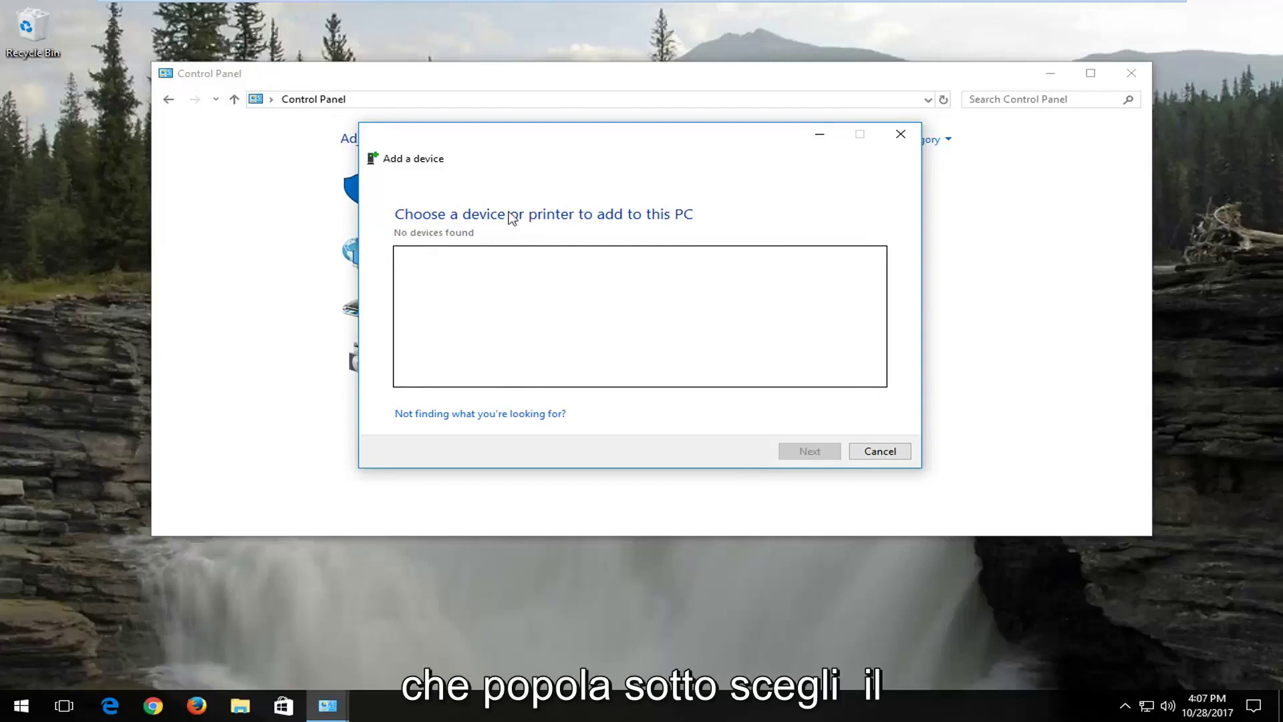
pyautogui.click(446, 414)
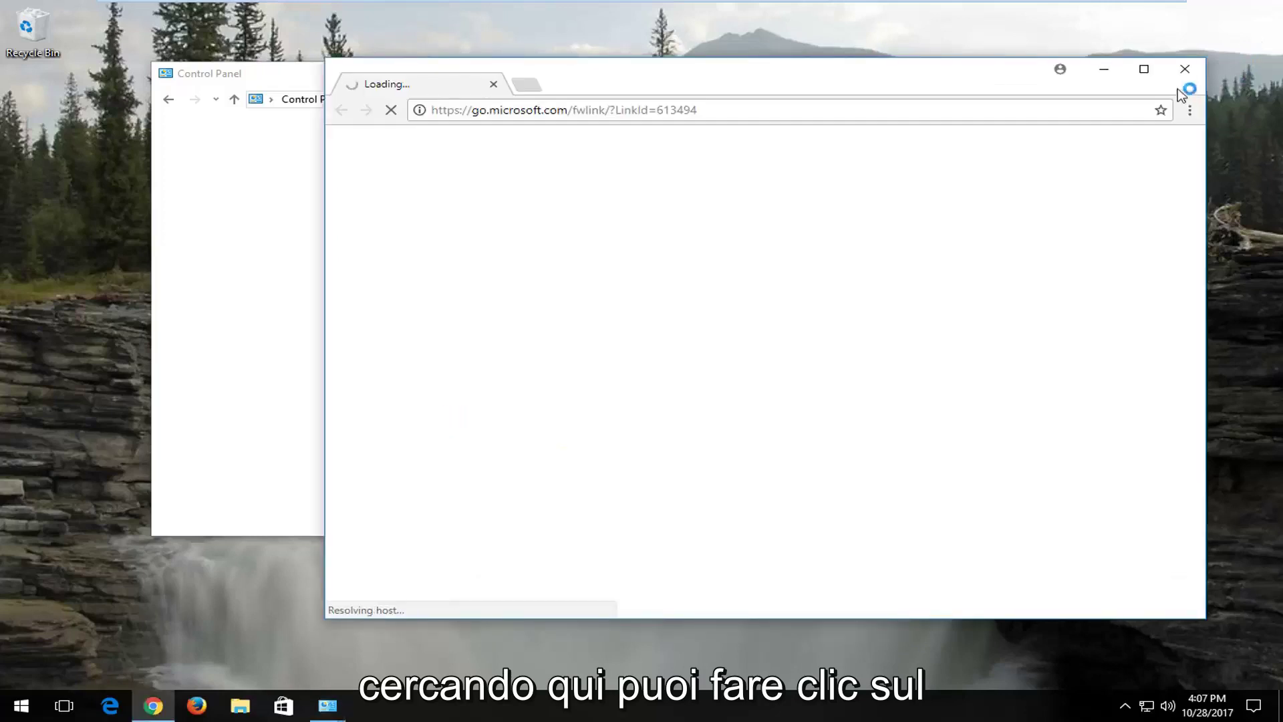
pyautogui.click(1184, 67)
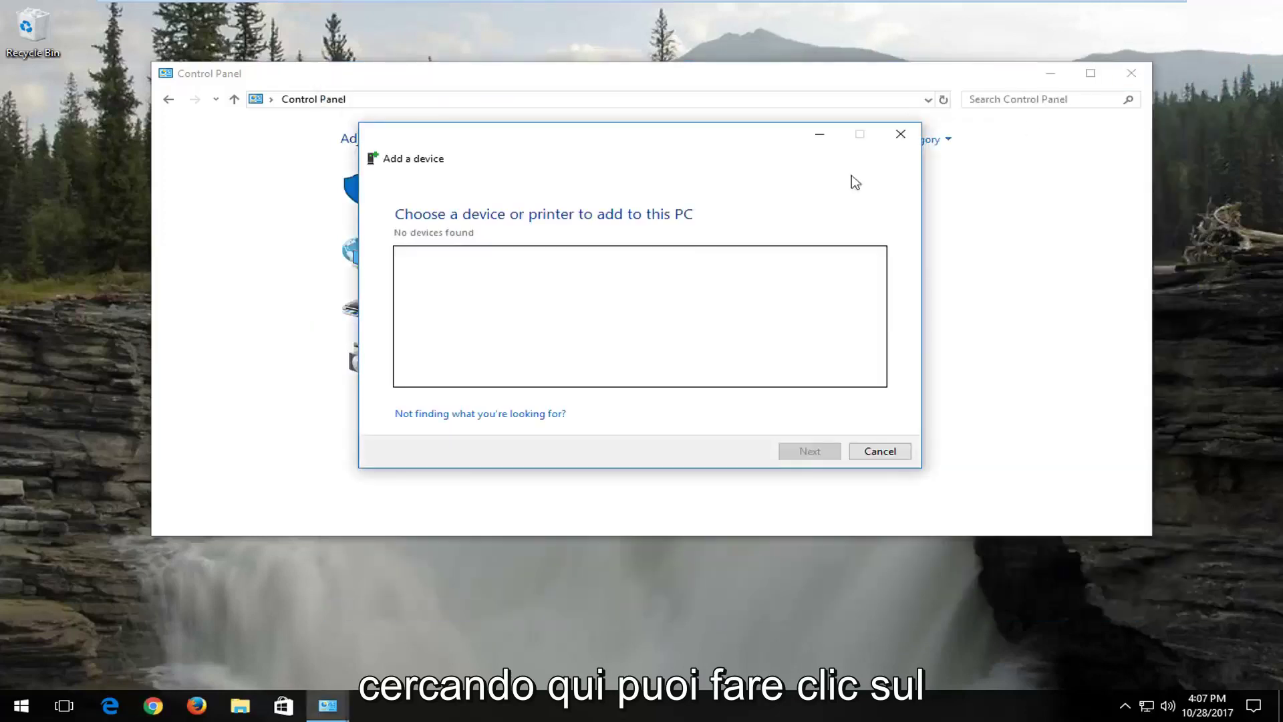
pyautogui.click(881, 452)
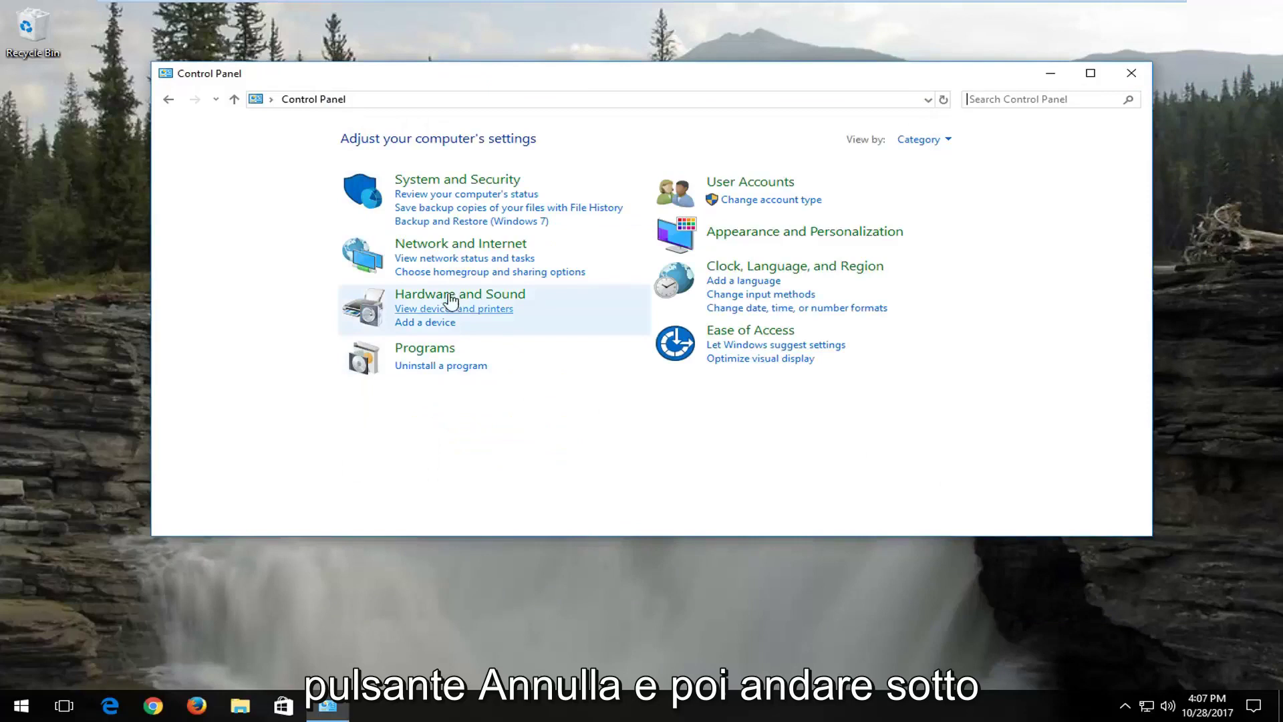
# From Hardware and Sound, start Add Printer and choose manual setup for an unlisted printer
pyautogui.click(445, 295)
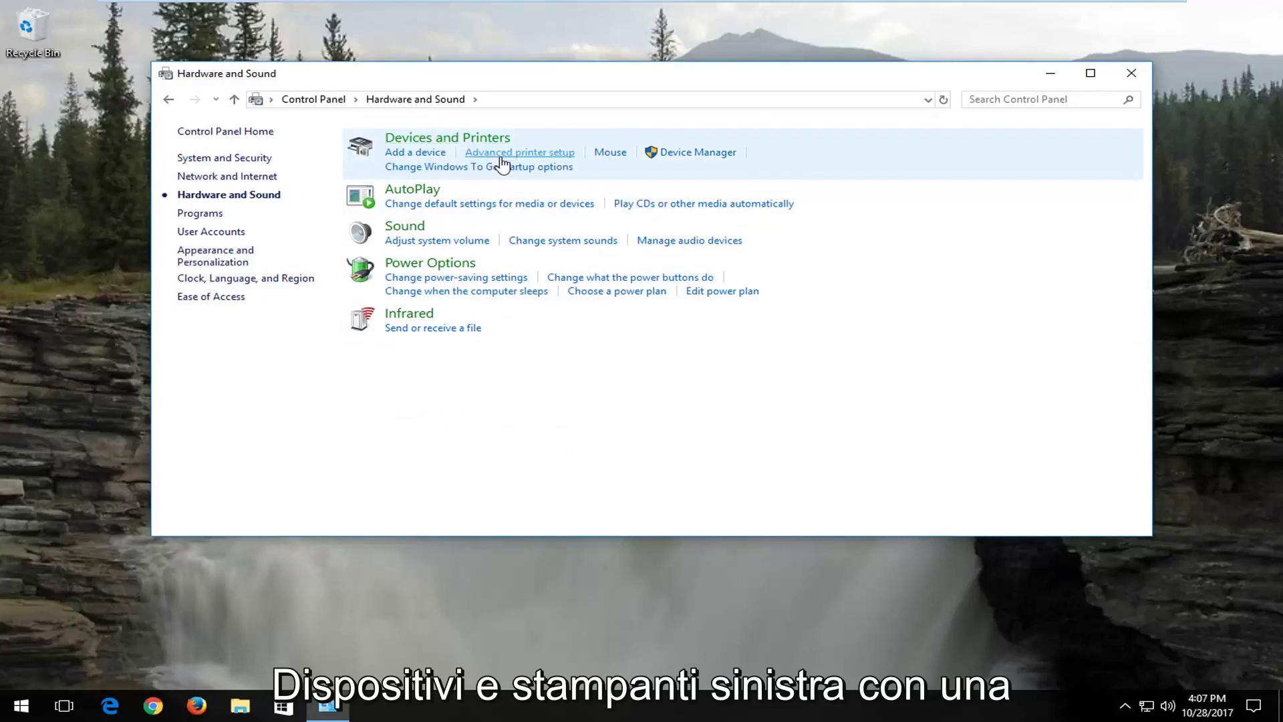
pyautogui.click(560, 153)
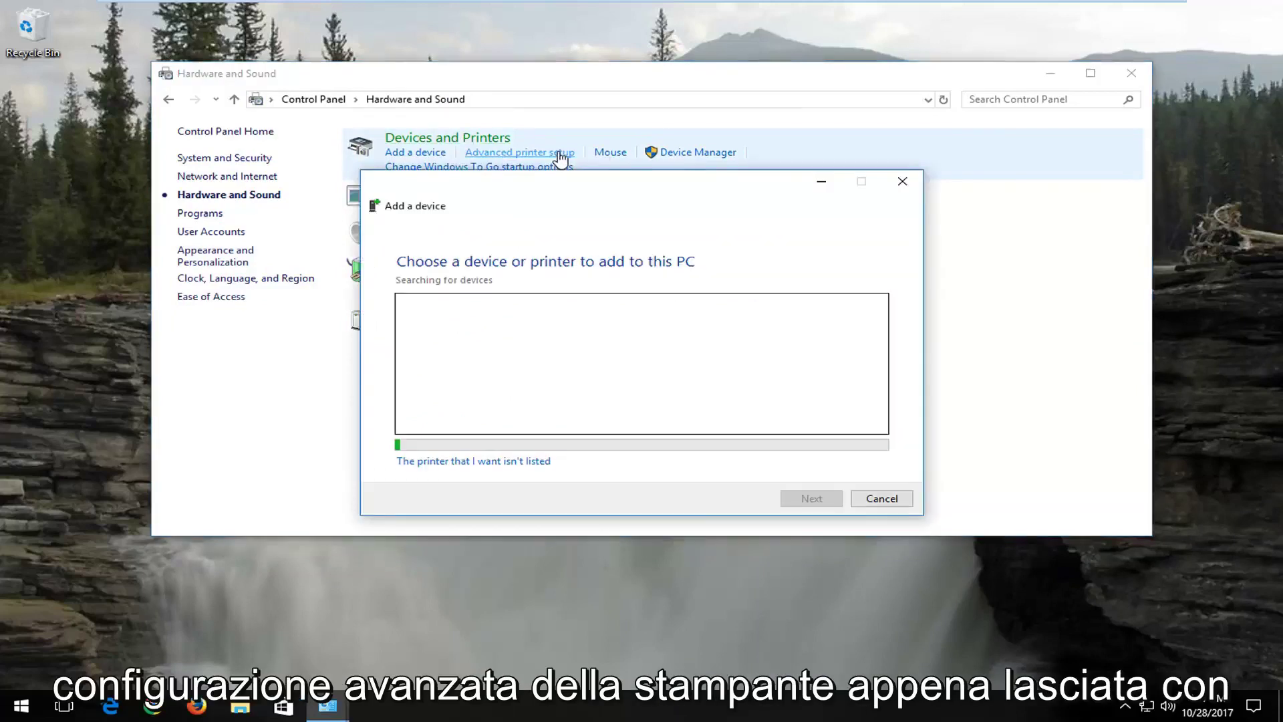
pyautogui.moveTo(531, 198); pyautogui.dragTo(524, 164)
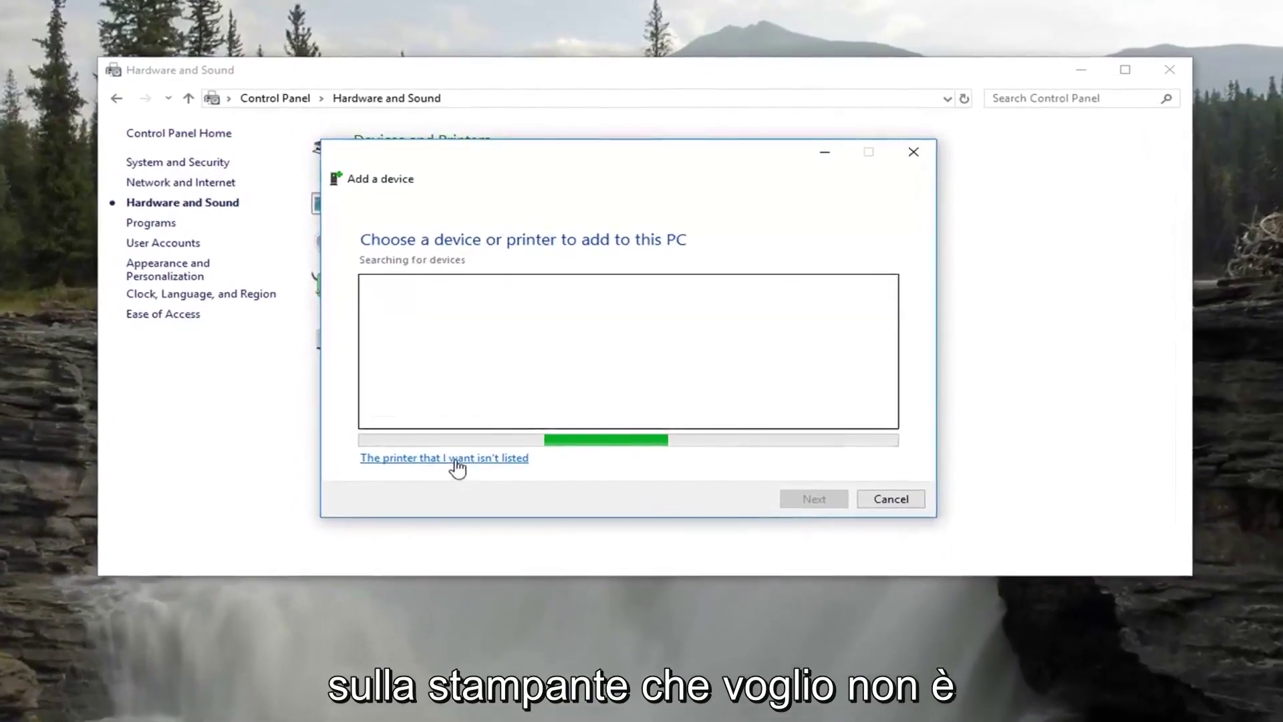
pyautogui.click(445, 452)
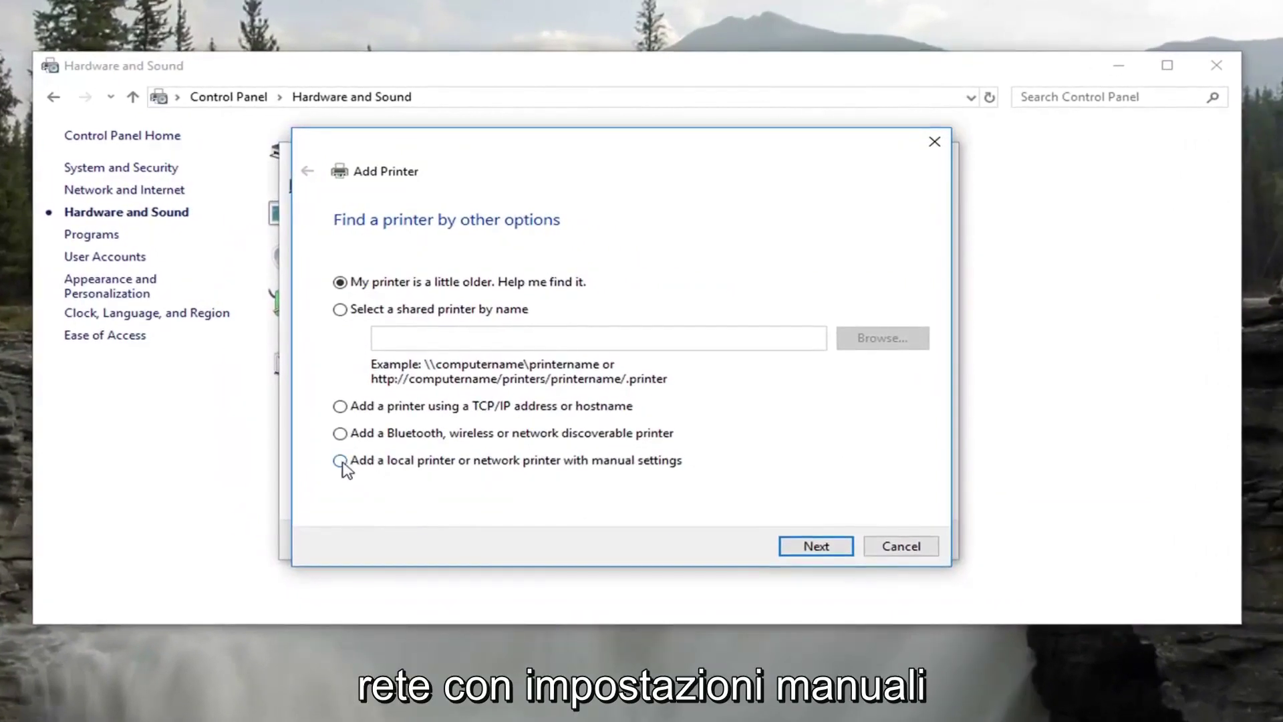
pyautogui.click(809, 549)
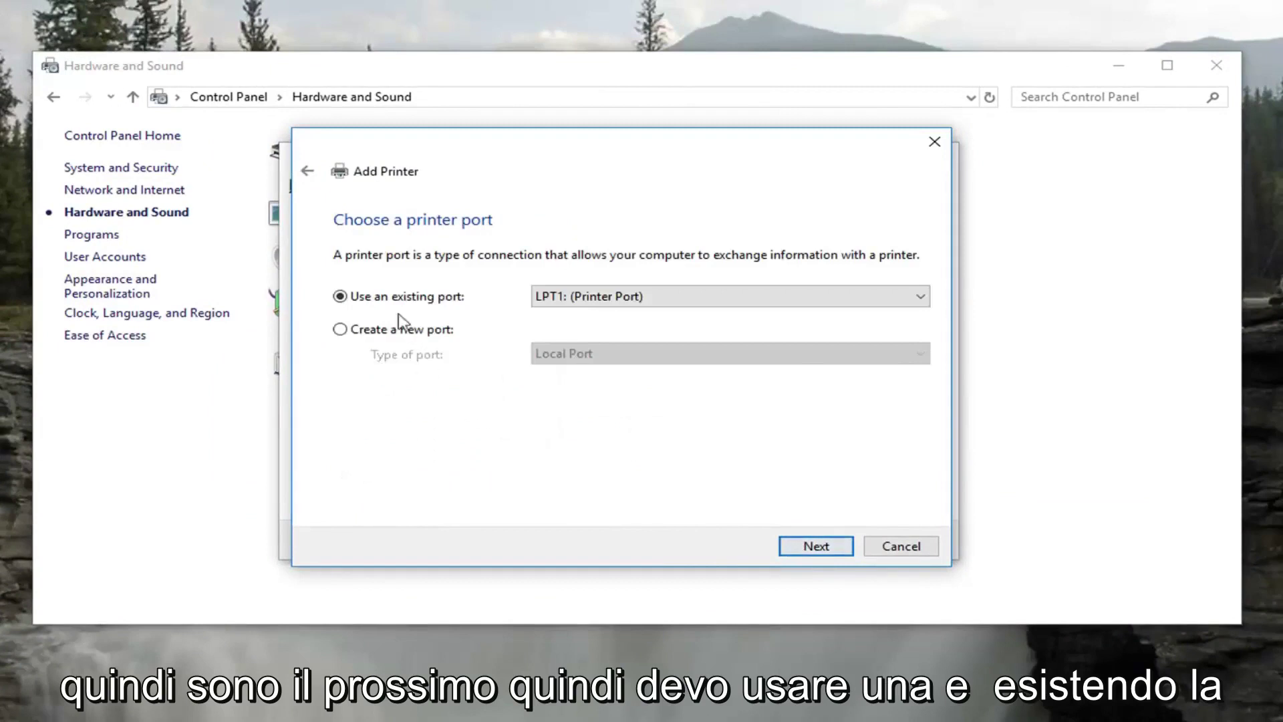
# Keep the existing LPT1: (Printer Port) and continue to the driver step
pyautogui.click(636, 306)
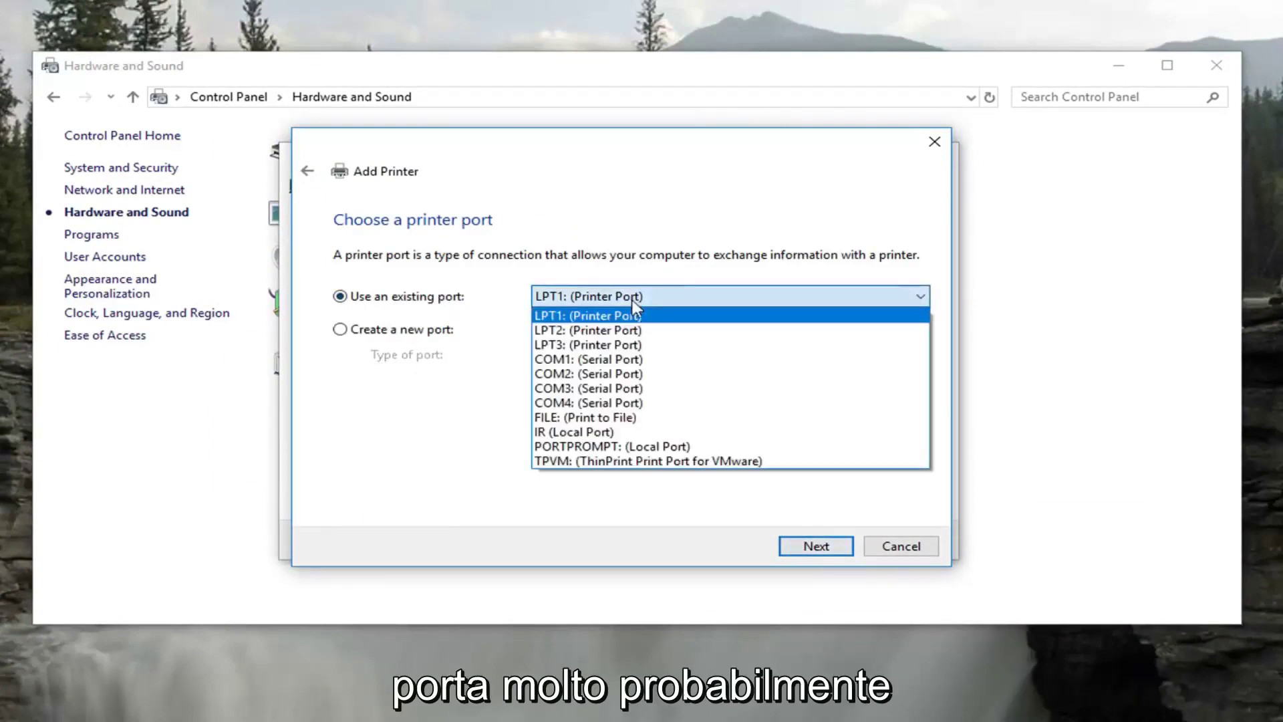
pyautogui.click(624, 312)
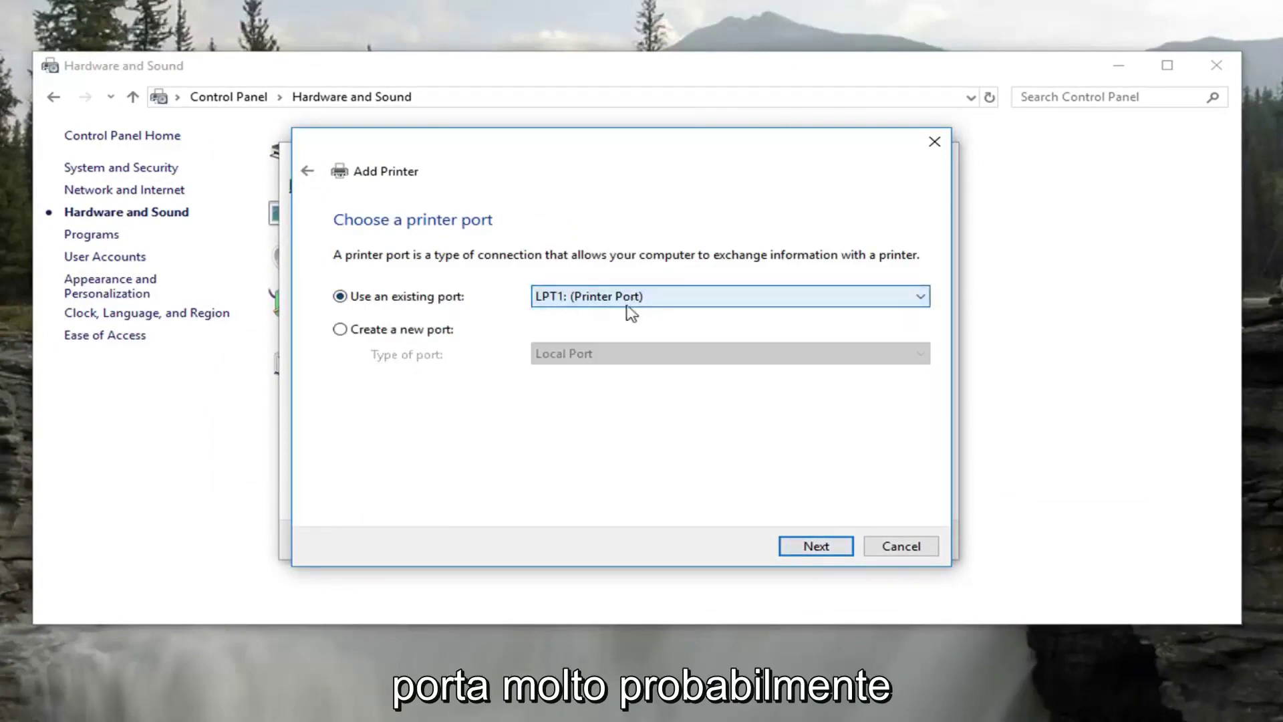
pyautogui.click(815, 547)
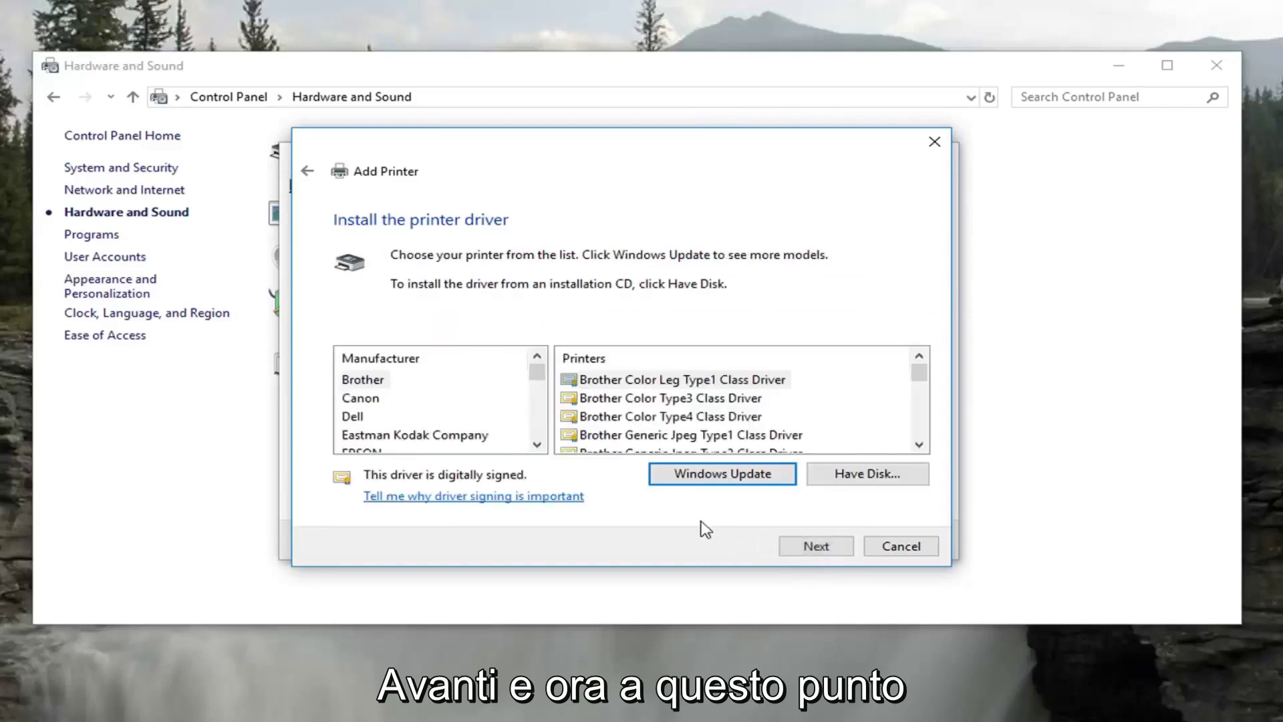
# Install the Canon LBP8610/8620/8630 Class Driver printer under its default name
pyautogui.moveTo(535, 371); pyautogui.dragTo(441, 394)
pyautogui.click(374, 399)
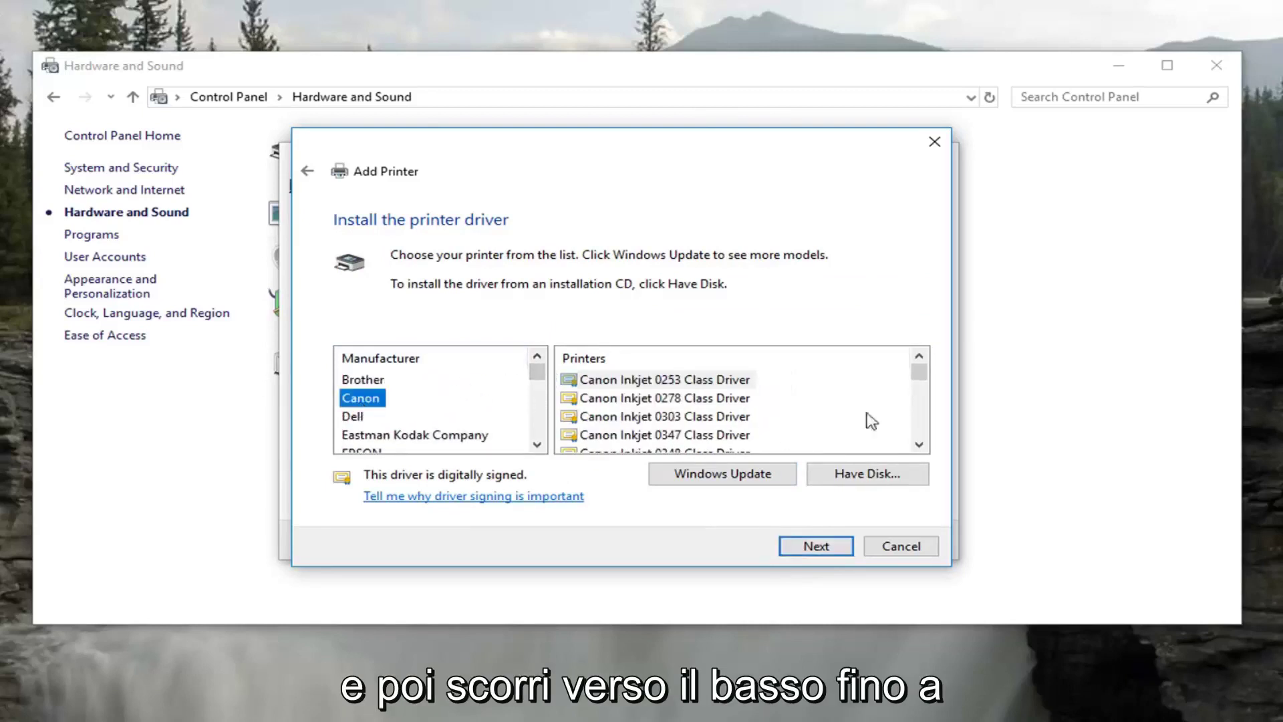
pyautogui.moveTo(923, 378); pyautogui.dragTo(919, 432)
pyautogui.click(676, 379)
pyautogui.scroll(3, 682, 401)
pyautogui.click(685, 399)
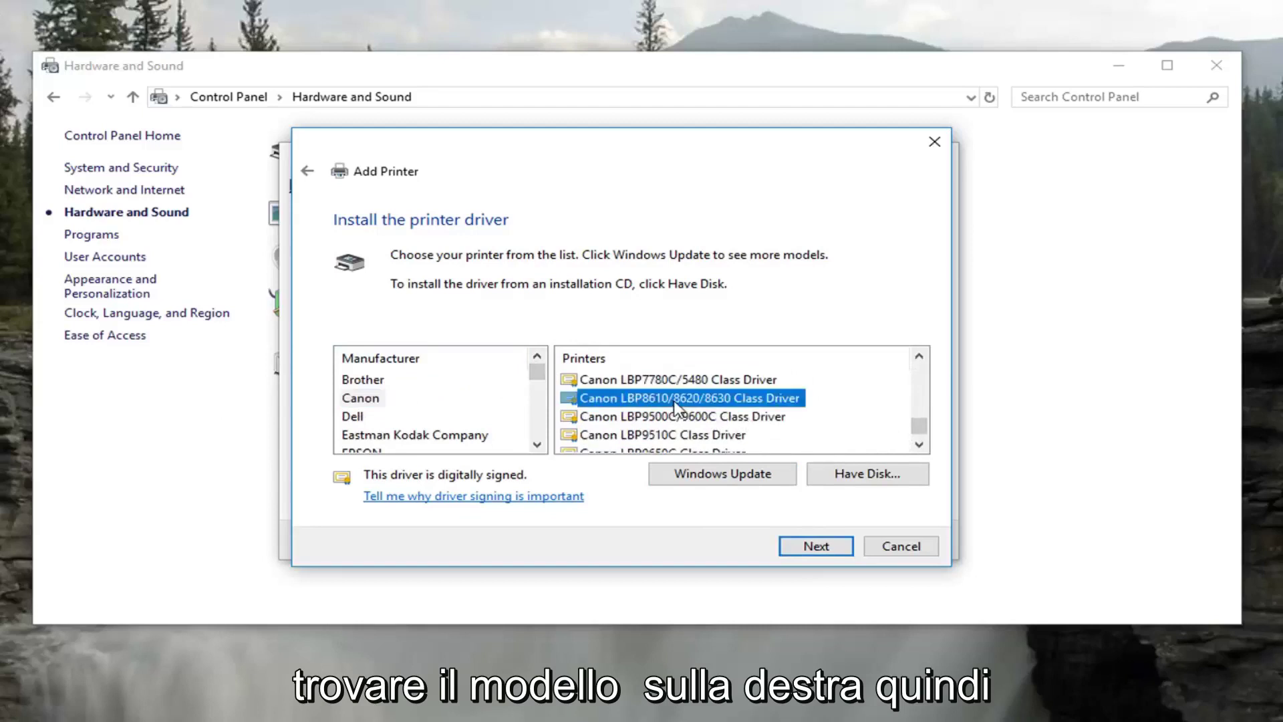
pyautogui.scroll(1, 687, 404)
pyautogui.scroll(-1, 687, 405)
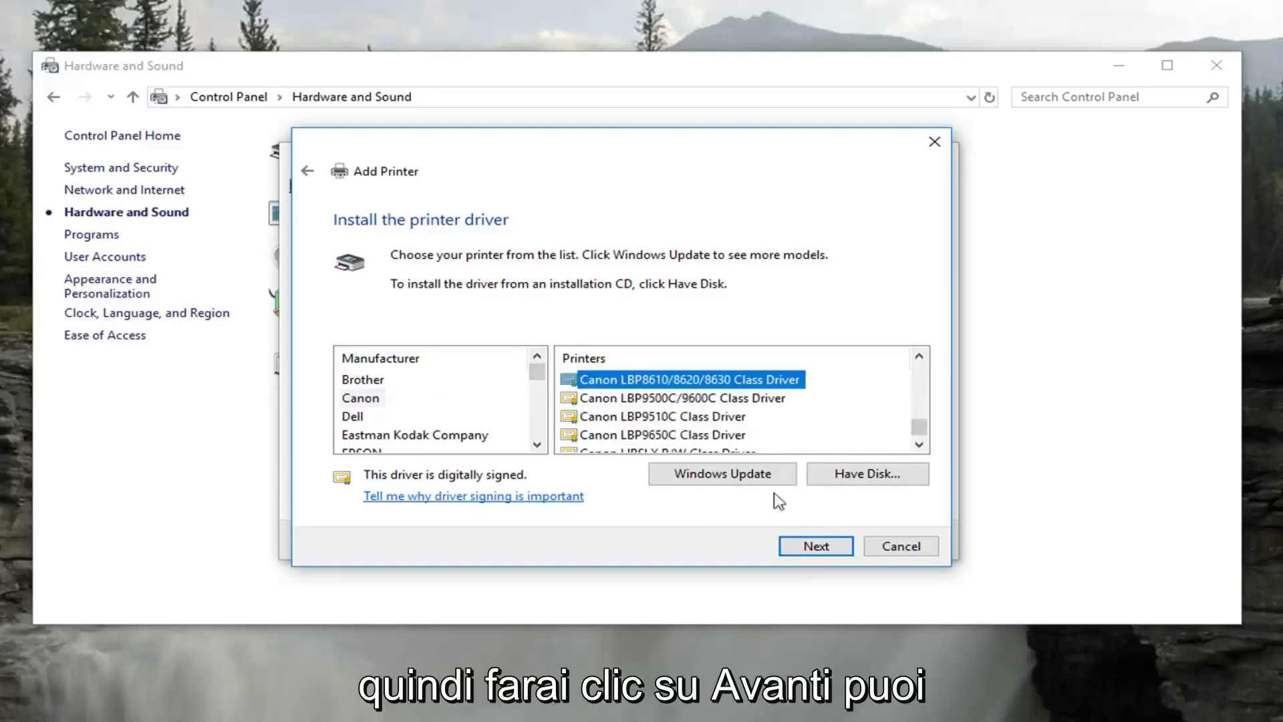
pyautogui.click(808, 546)
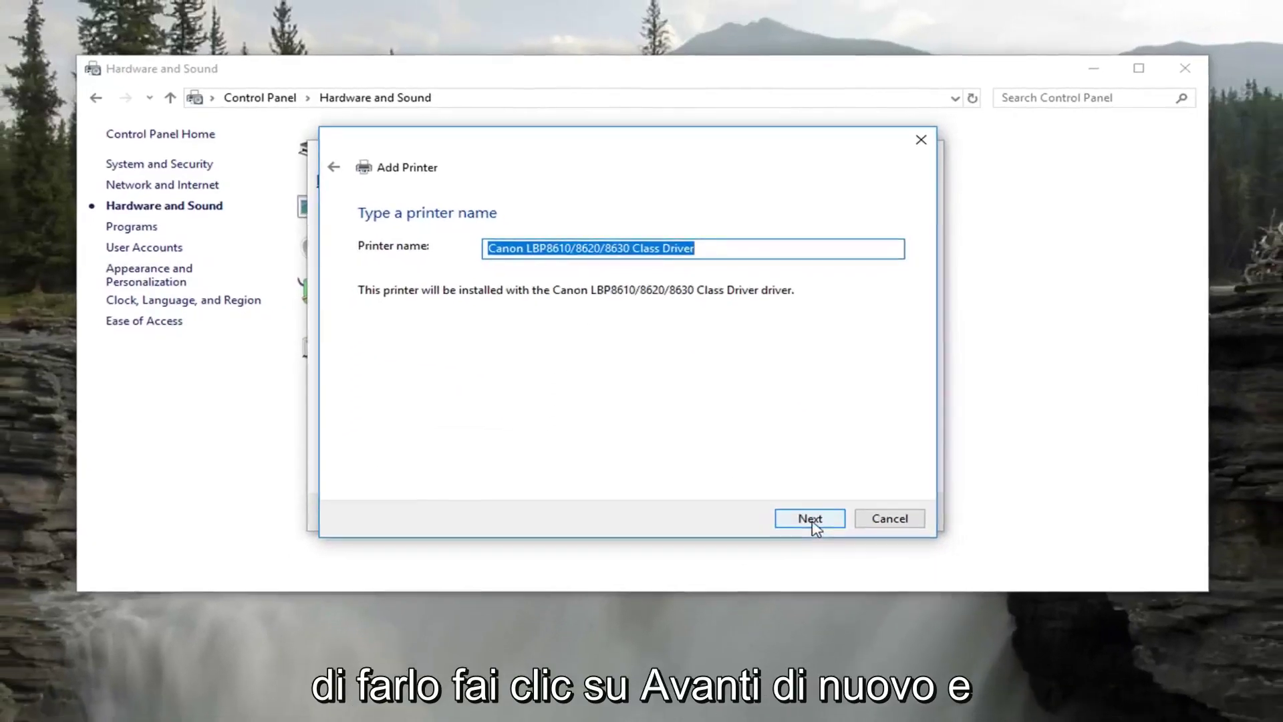
pyautogui.click(816, 537)
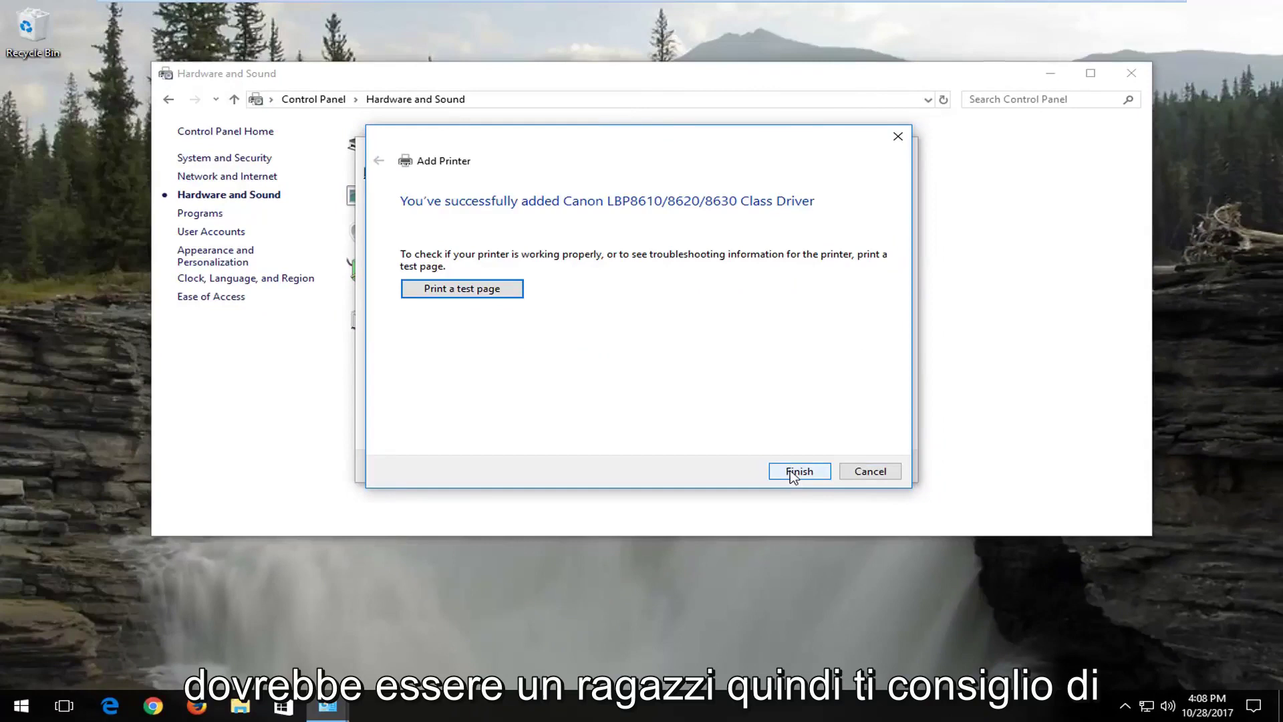
# Finish the printer wizard, close Control Panel, and load google.com in Chrome
pyautogui.click(793, 472)
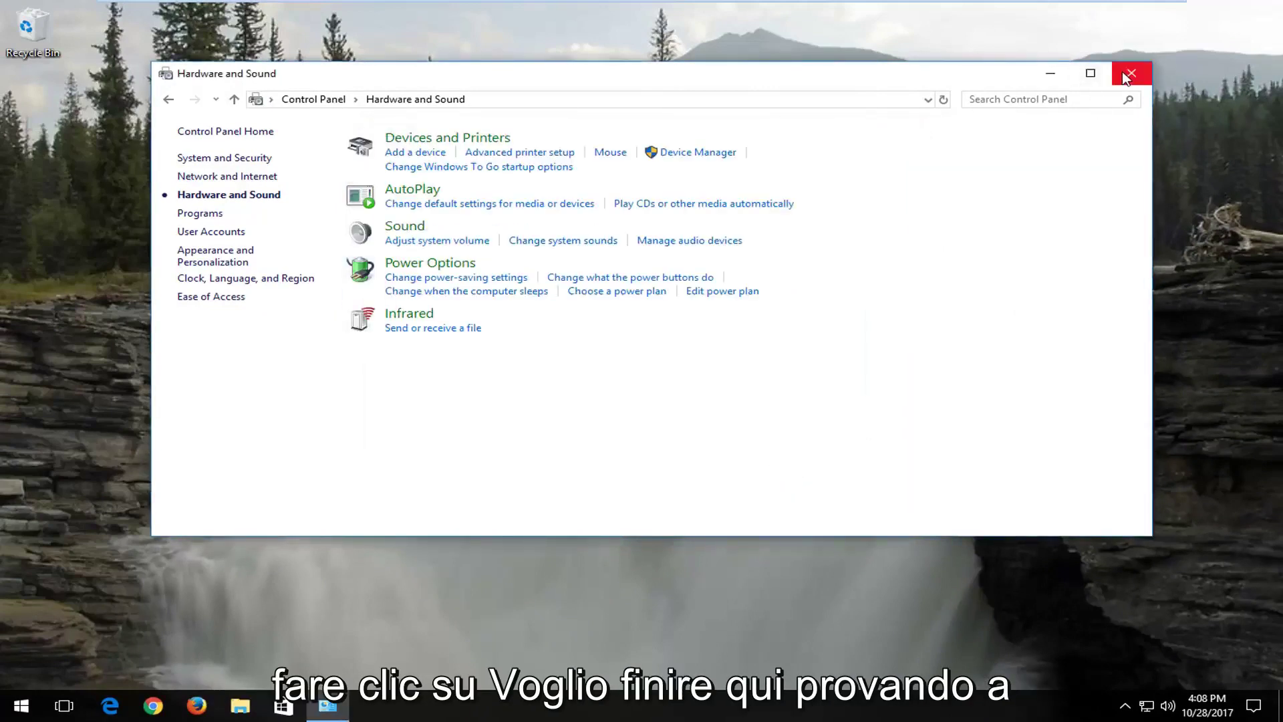
pyautogui.click(1127, 78)
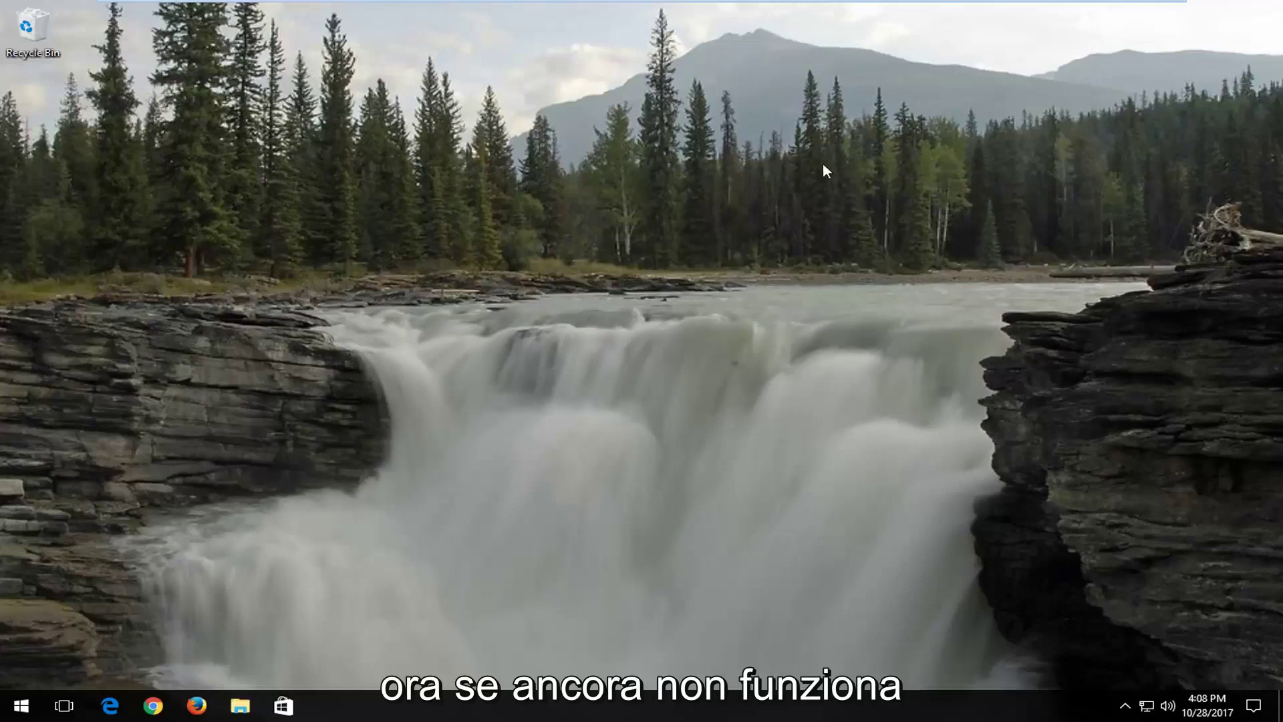
pyautogui.click(154, 706)
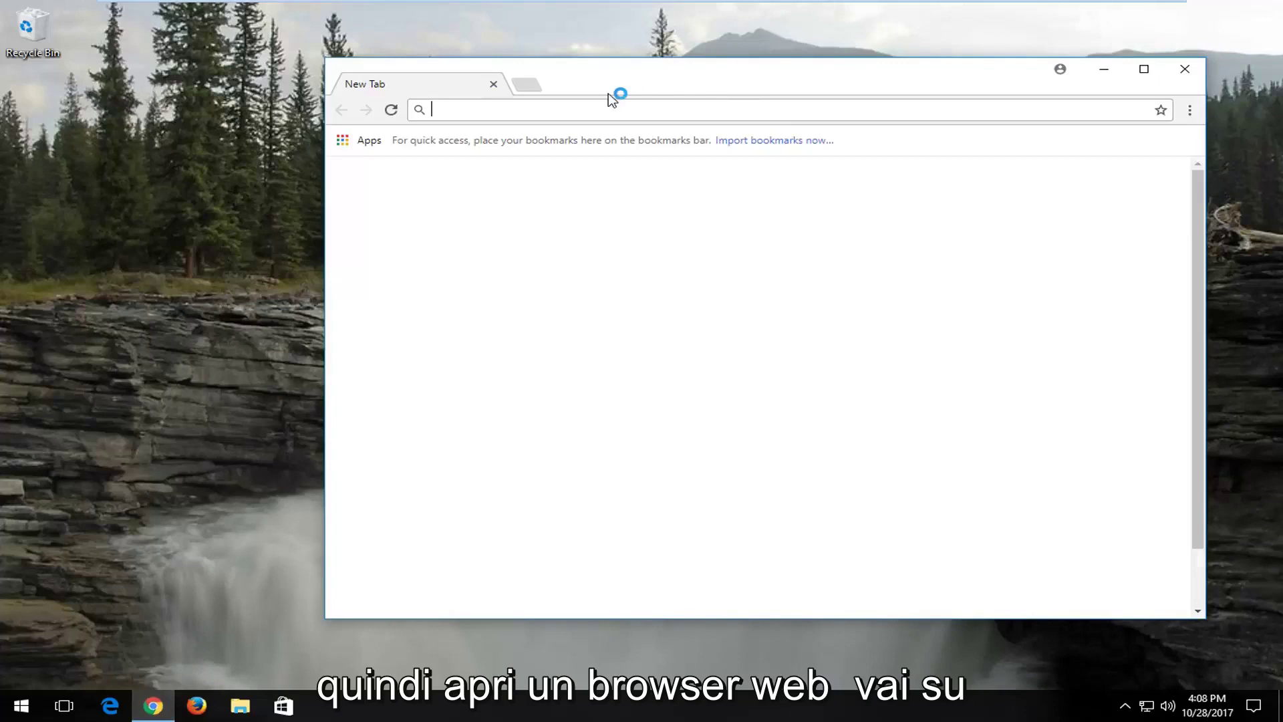
pyautogui.write('g')
pyautogui.write('oogle.com')
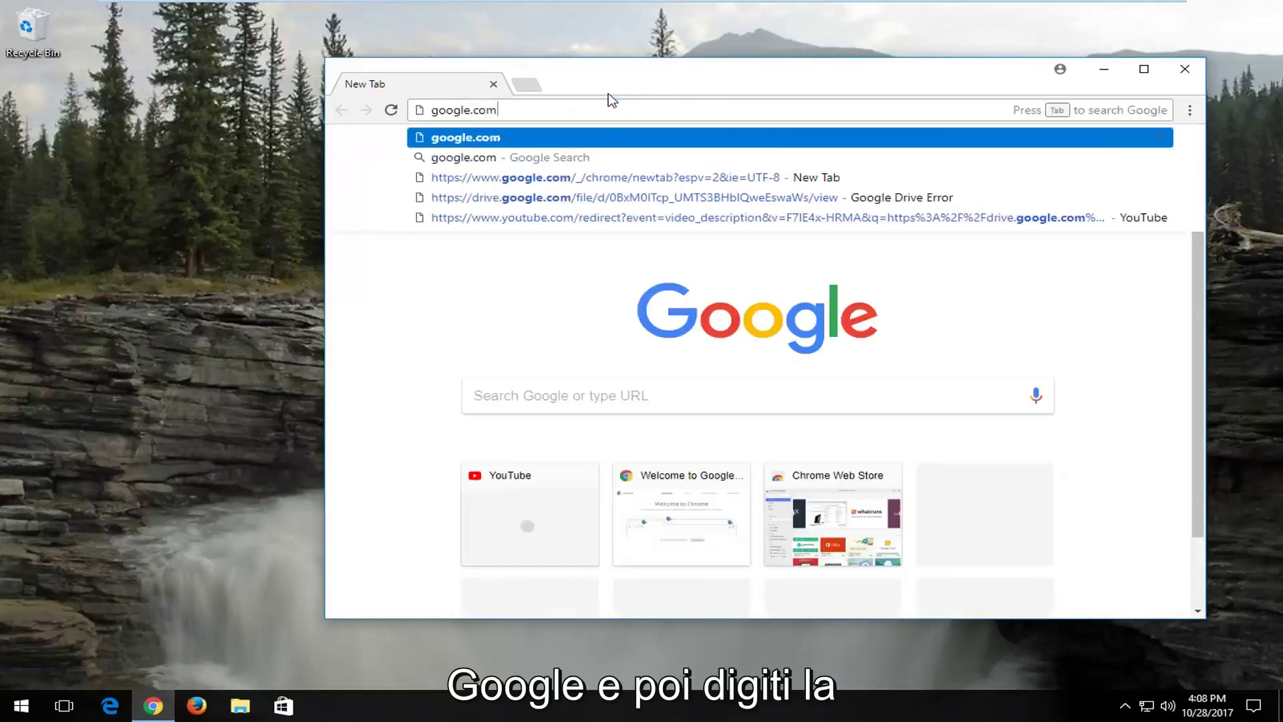
pyautogui.press('Return')
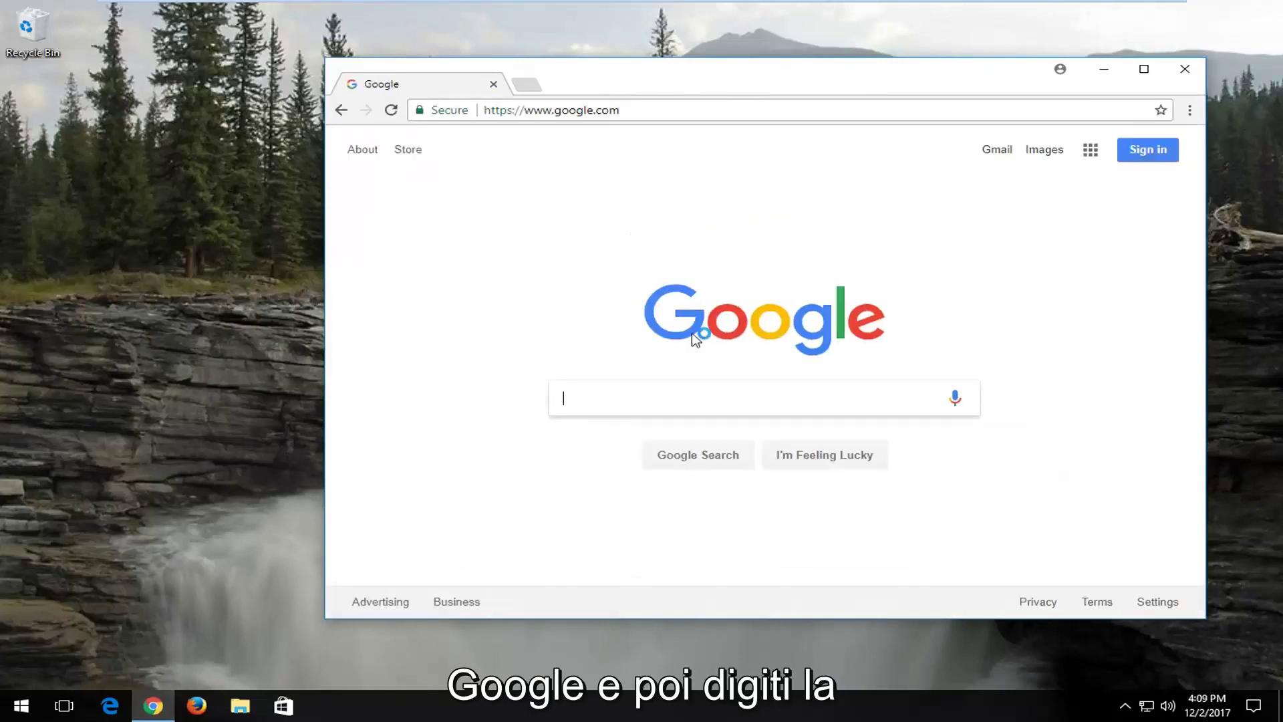
# Search Google for 'canon pixma mg3620' and open Canon USA's MG3620 support page
pyautogui.write('canon p')
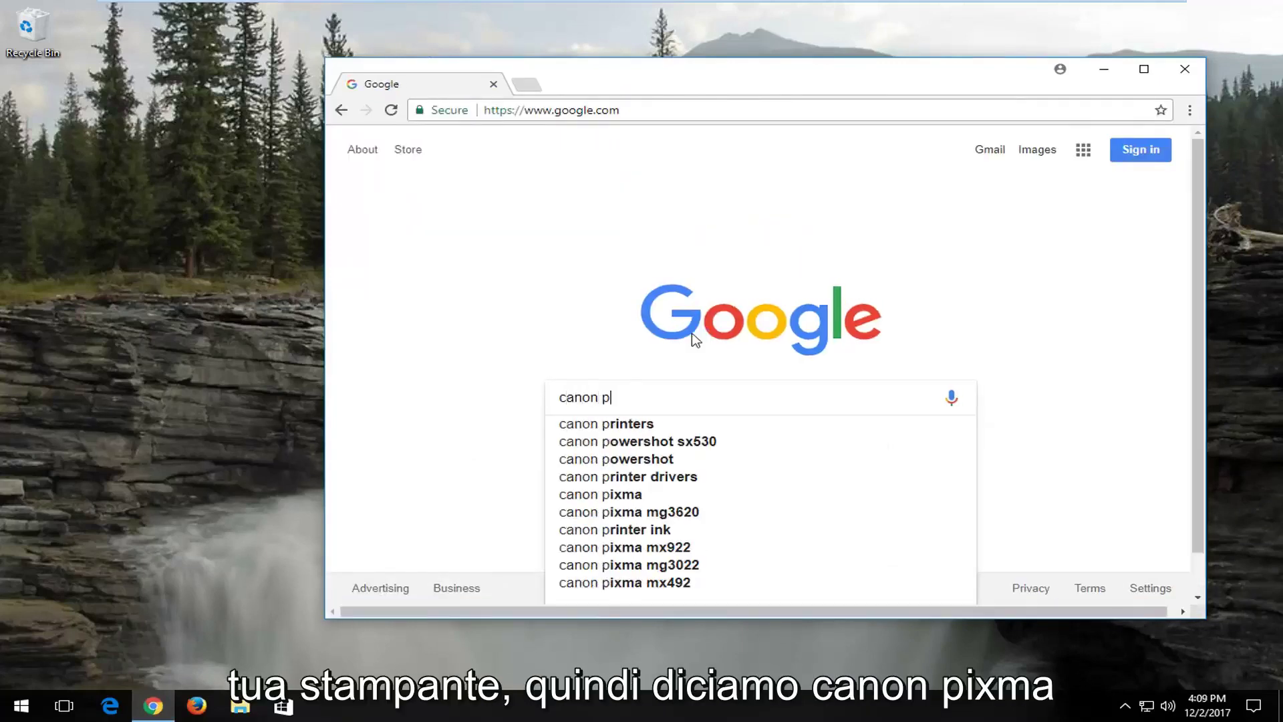
pyautogui.write('ixma')
pyautogui.press('Down')
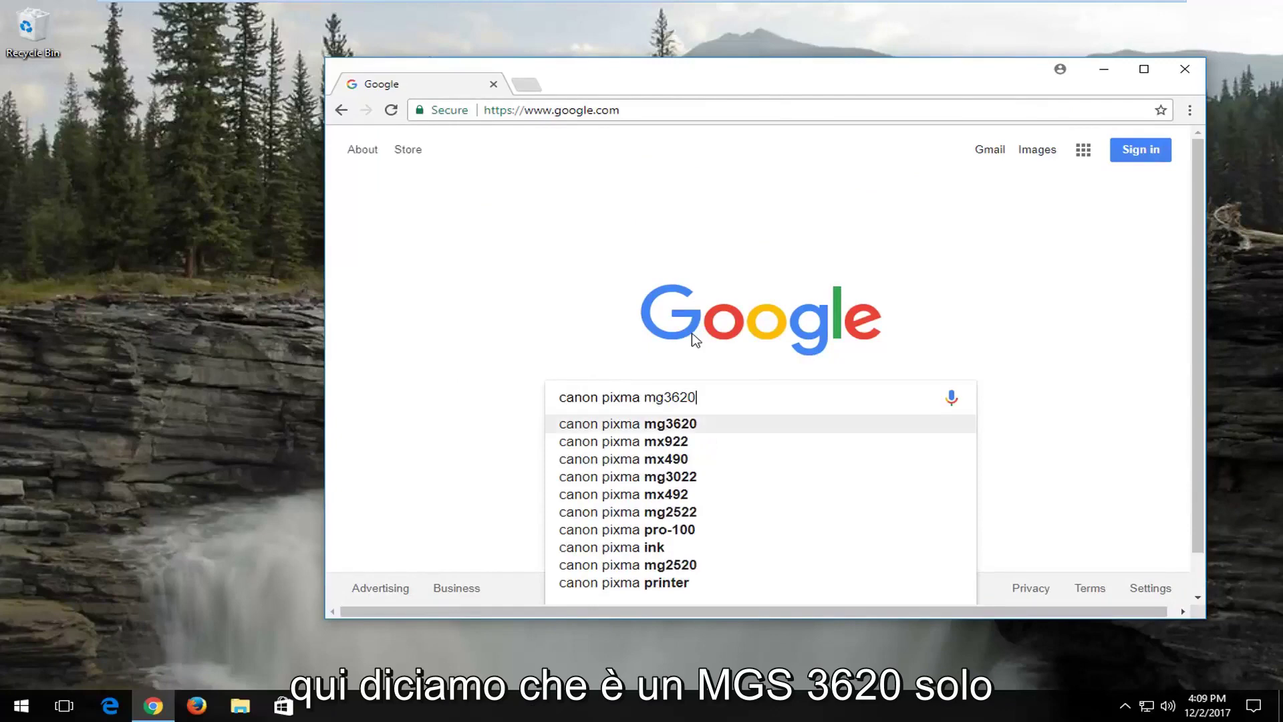
pyautogui.press('Return')
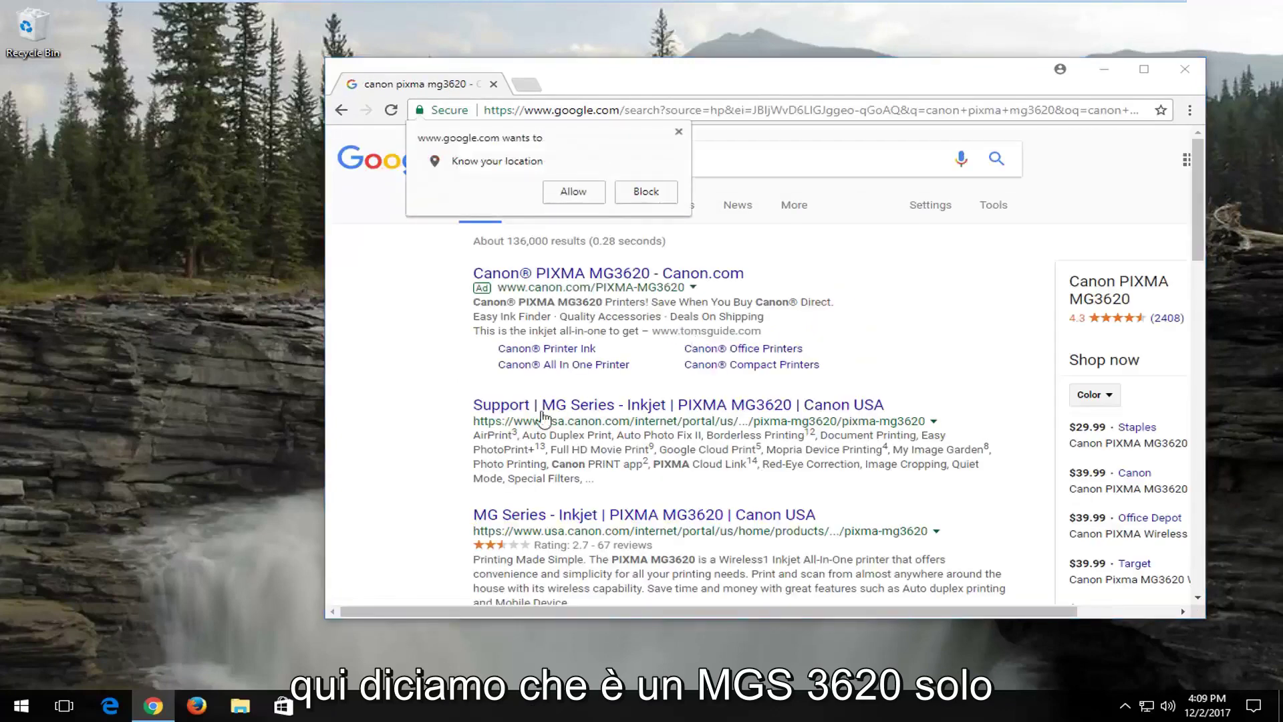
pyautogui.click(678, 131)
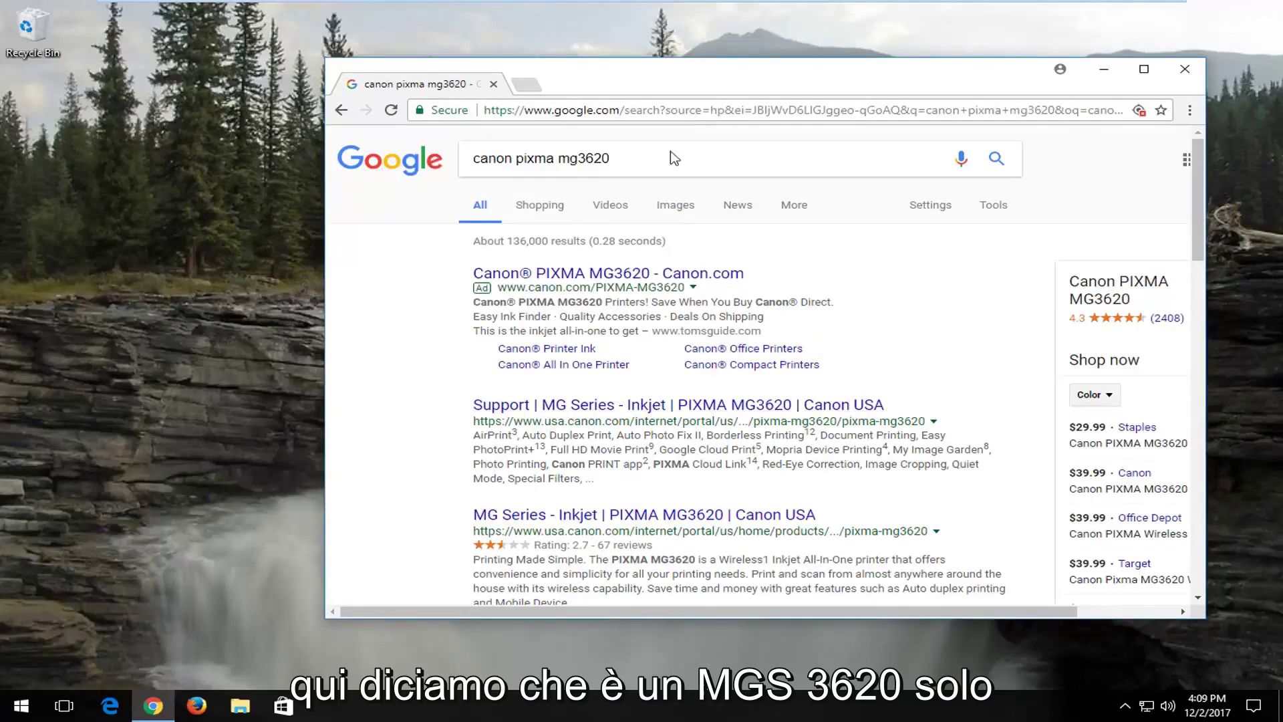
pyautogui.click(528, 409)
# Maximize Chrome and open the PIXMA MG3620 Drivers & Downloads section
pyautogui.click(1144, 69)
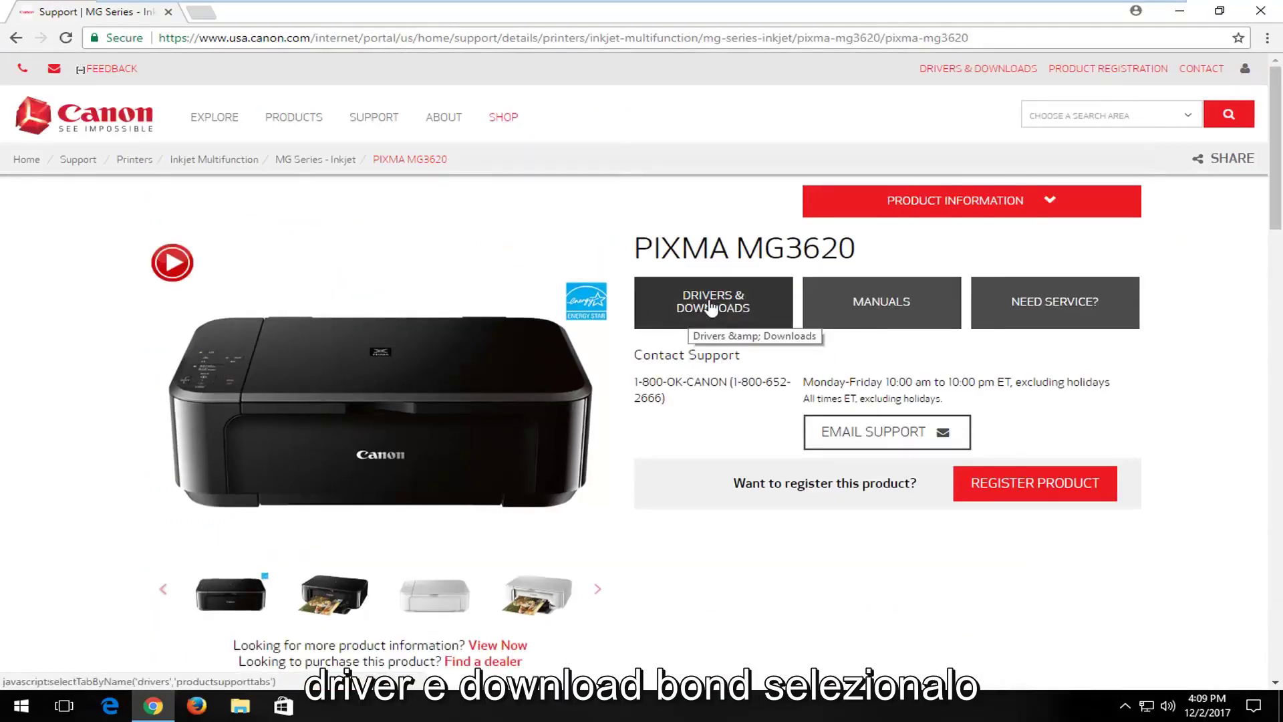
pyautogui.click(715, 307)
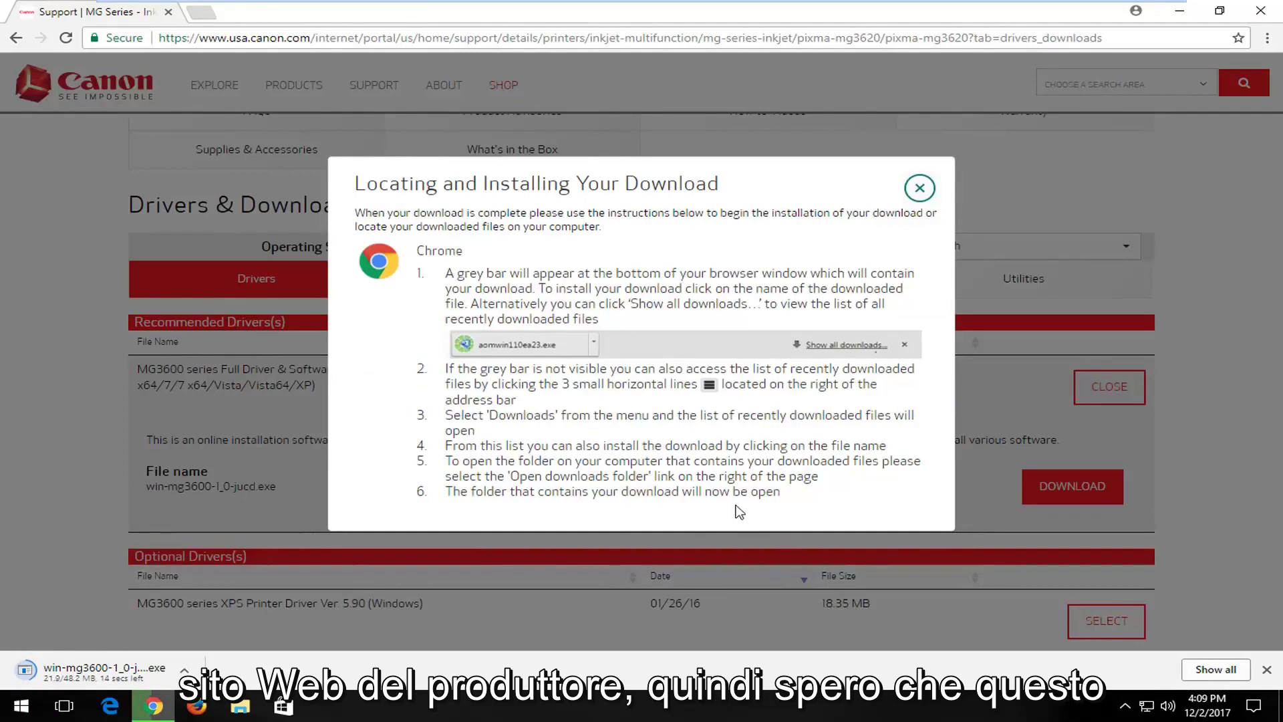
# Close Chrome, cancelling the MG3600 driver download in progress
pyautogui.click(1261, 10)
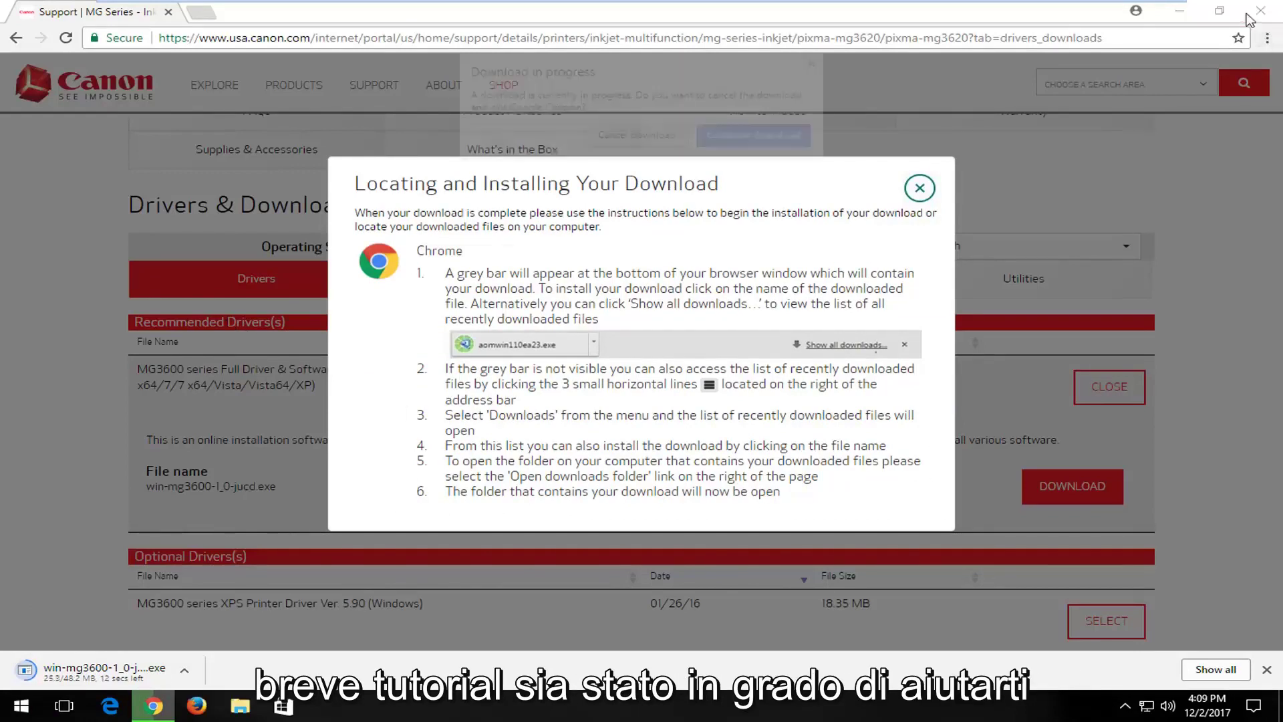
pyautogui.click(648, 137)
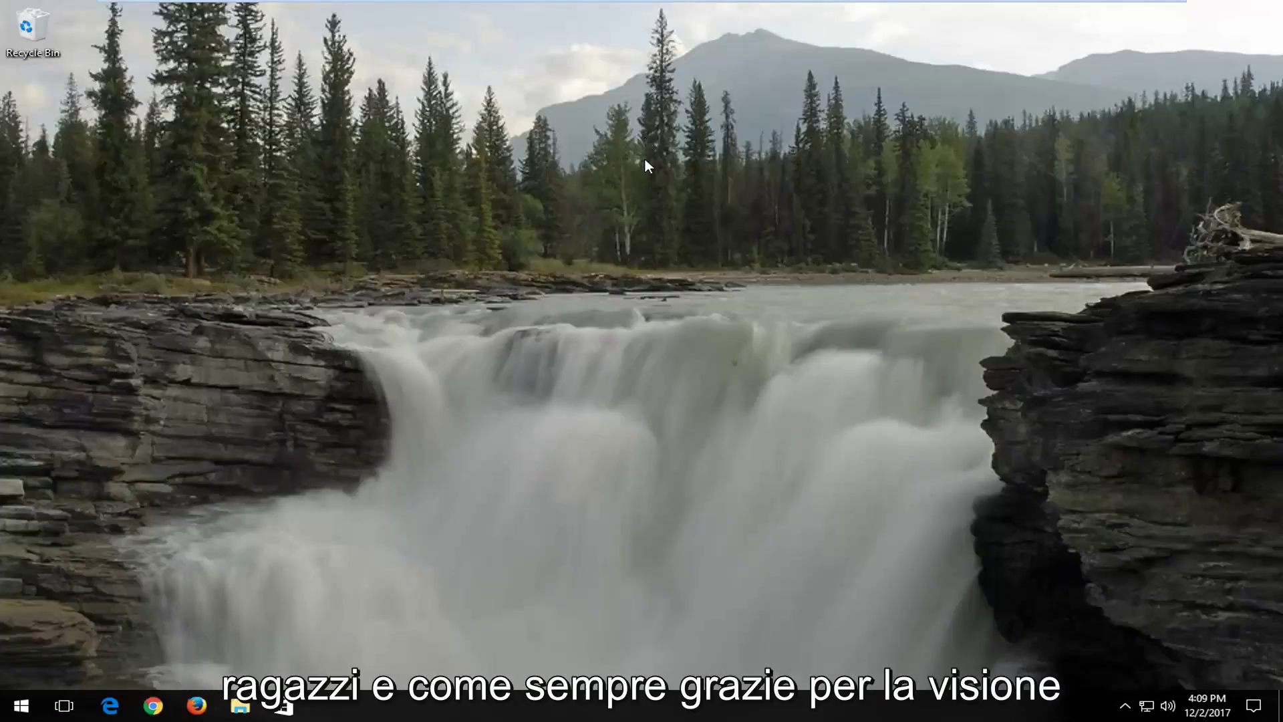